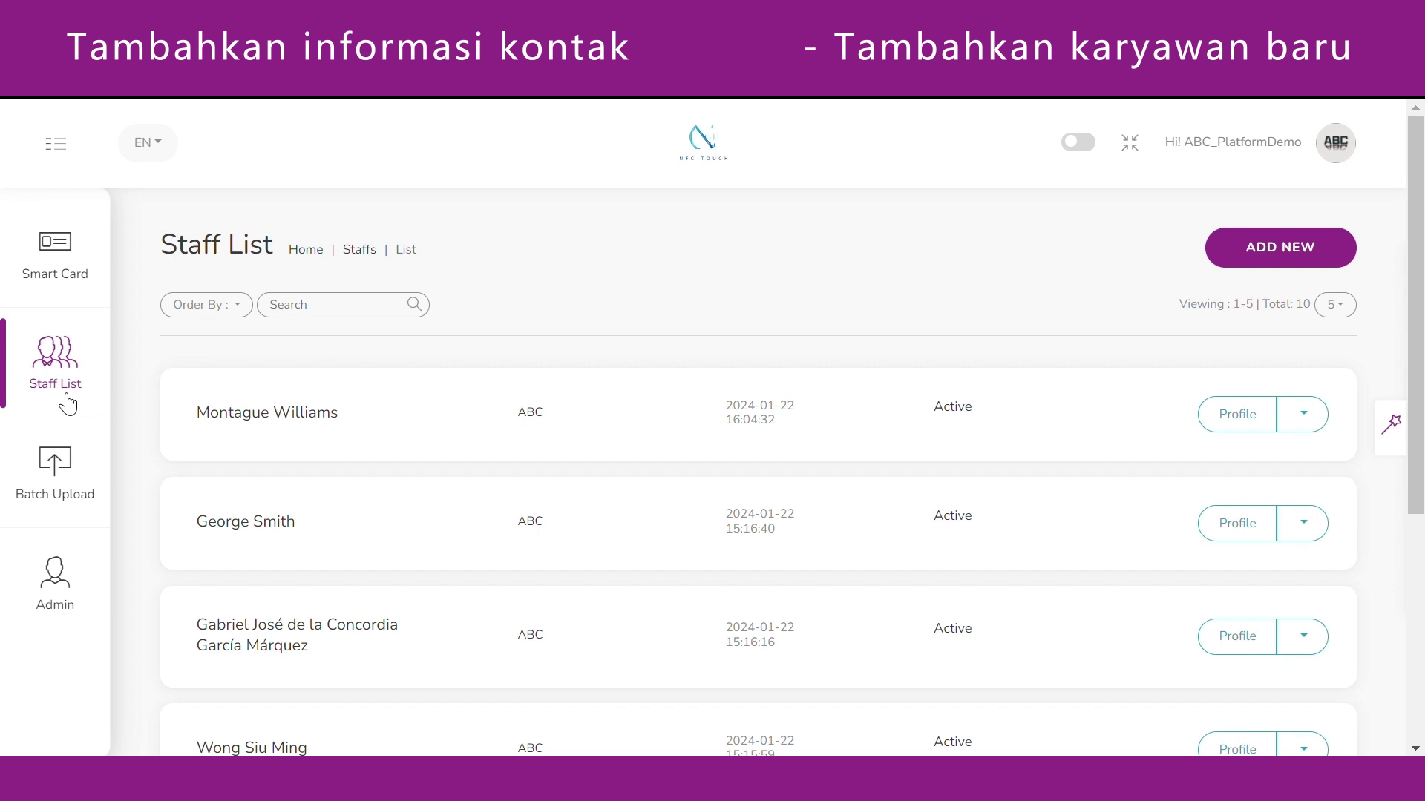
Start a new staff entry and enter the staff member's full name.
{"action": "left_click", "coordinate": [1284, 252]}
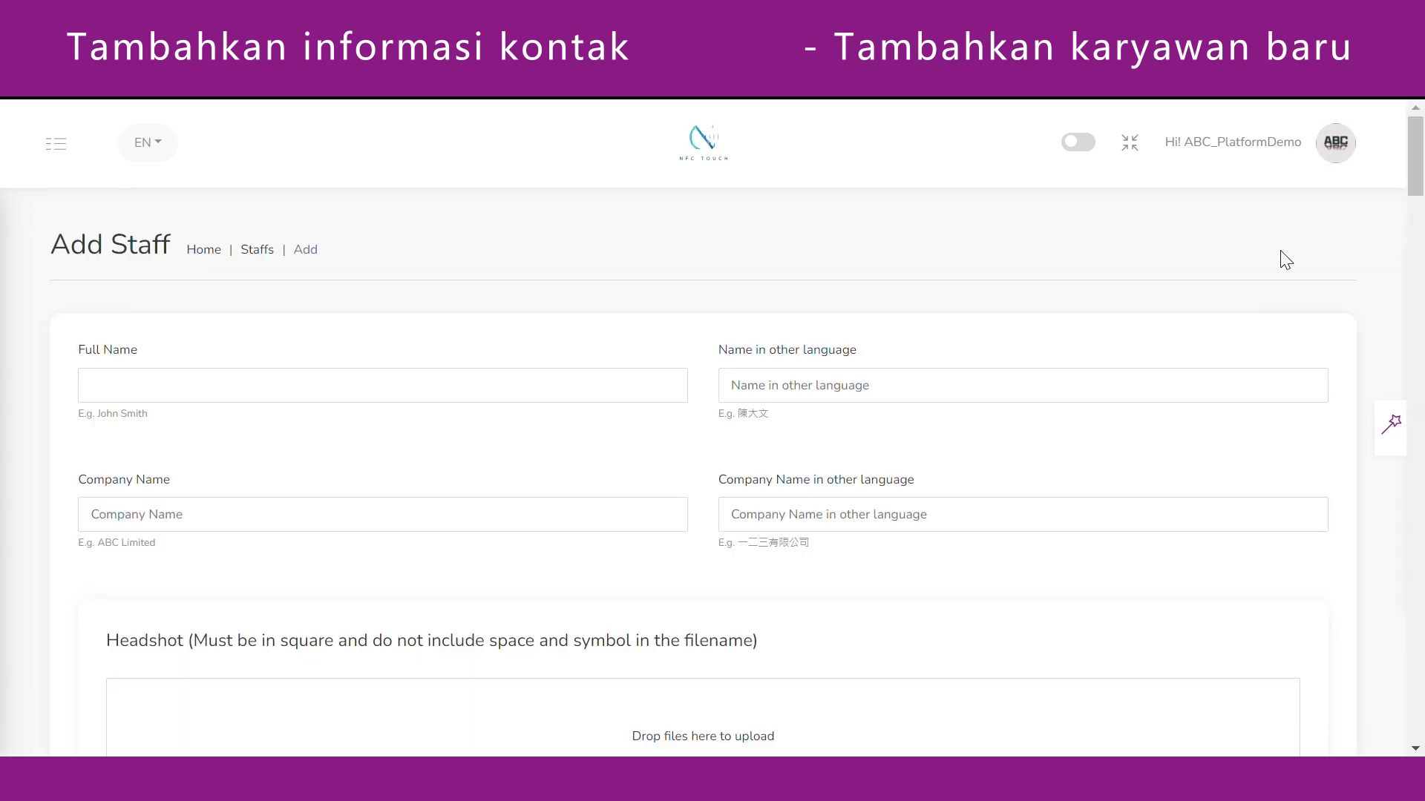
{"action": "left_click", "coordinate": [199, 391]}
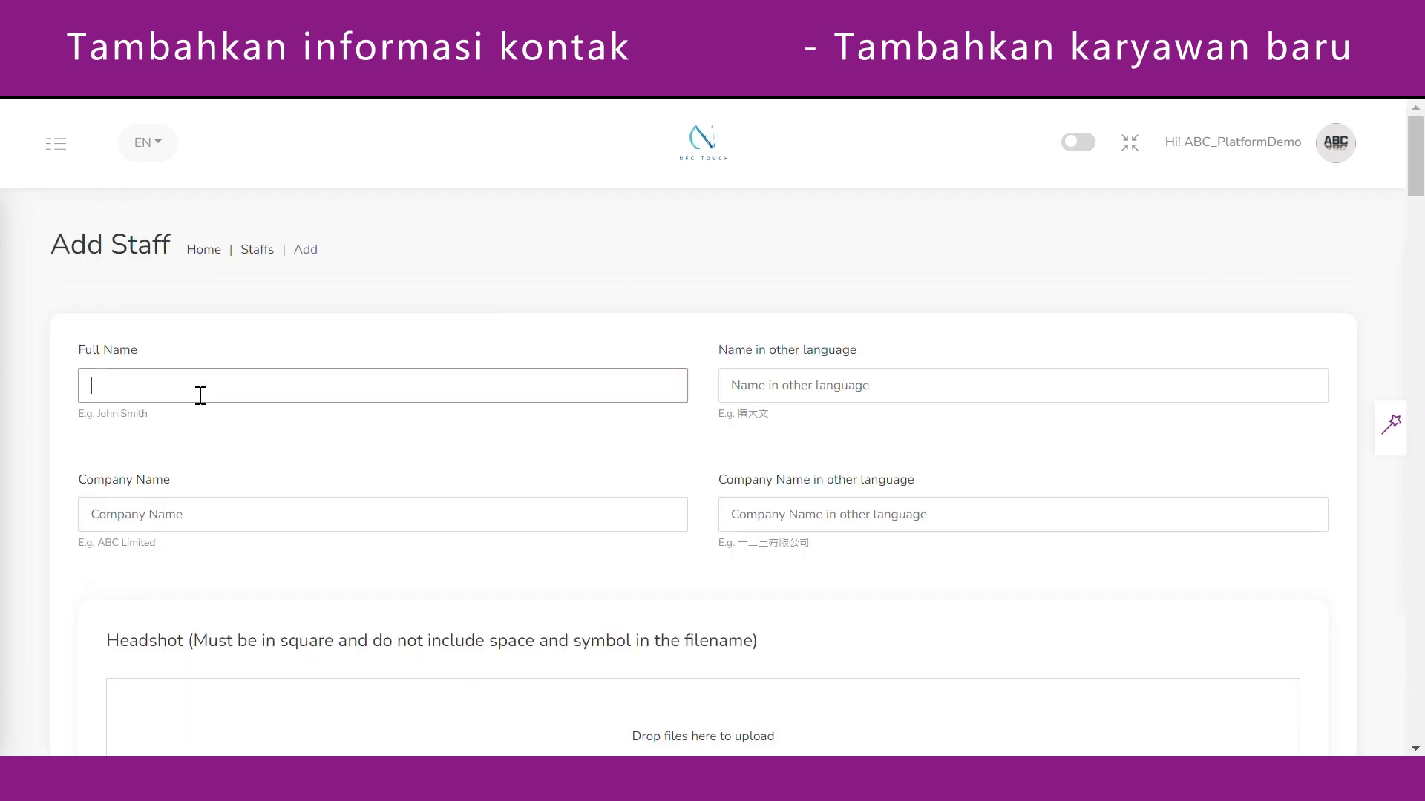
{"action": "left_click", "coordinate": [1008, 258]}
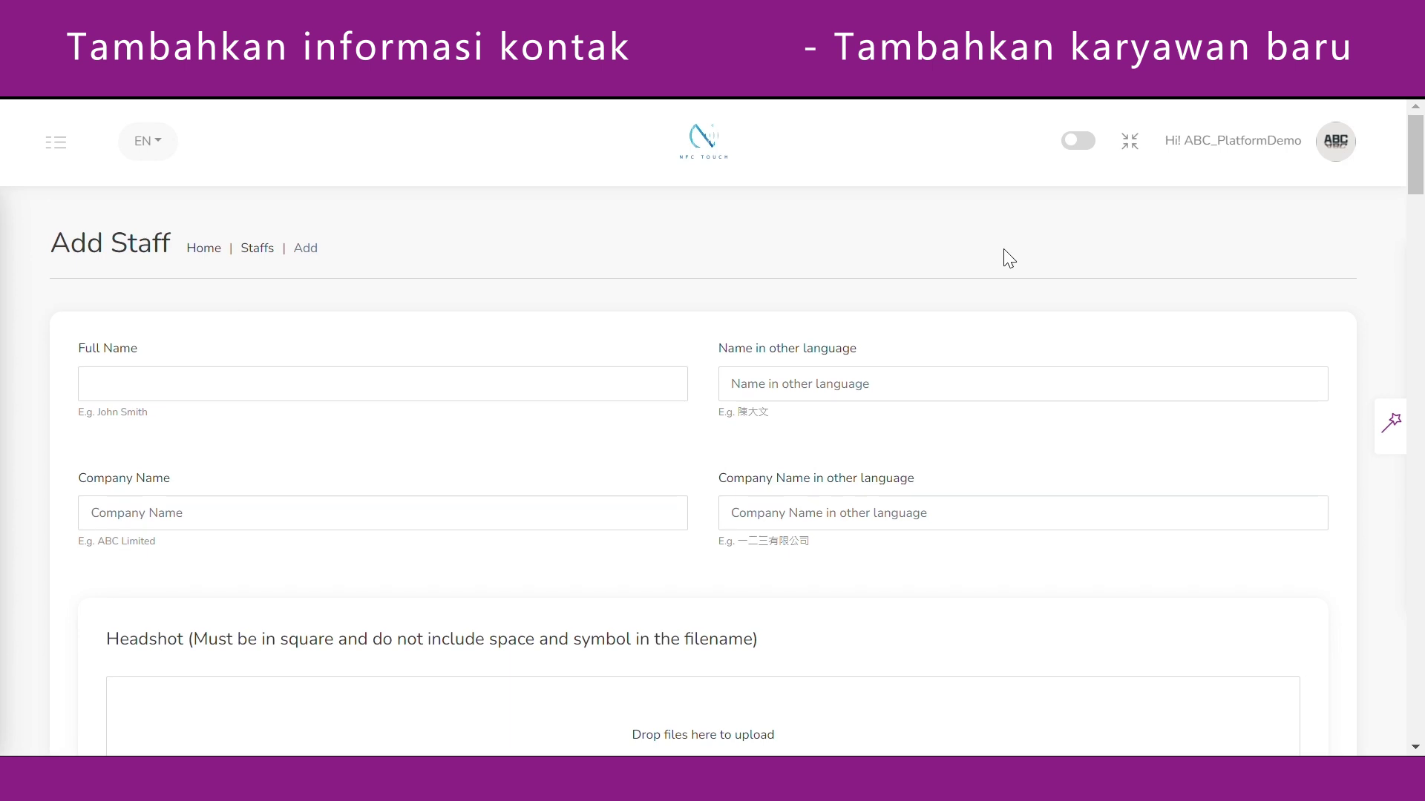
{"action": "left_click", "coordinate": [262, 347]}
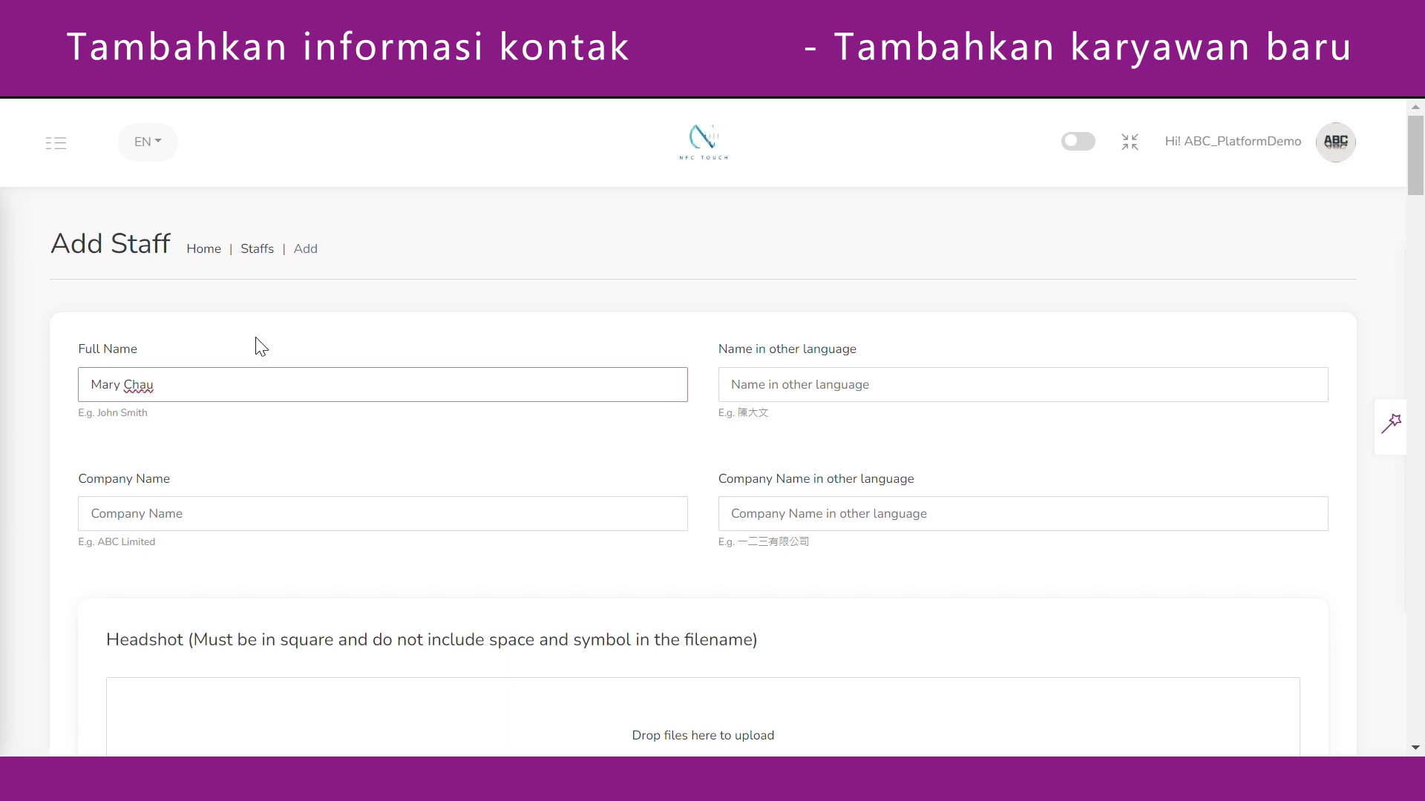
{"action": "left_click", "coordinate": [304, 423]}
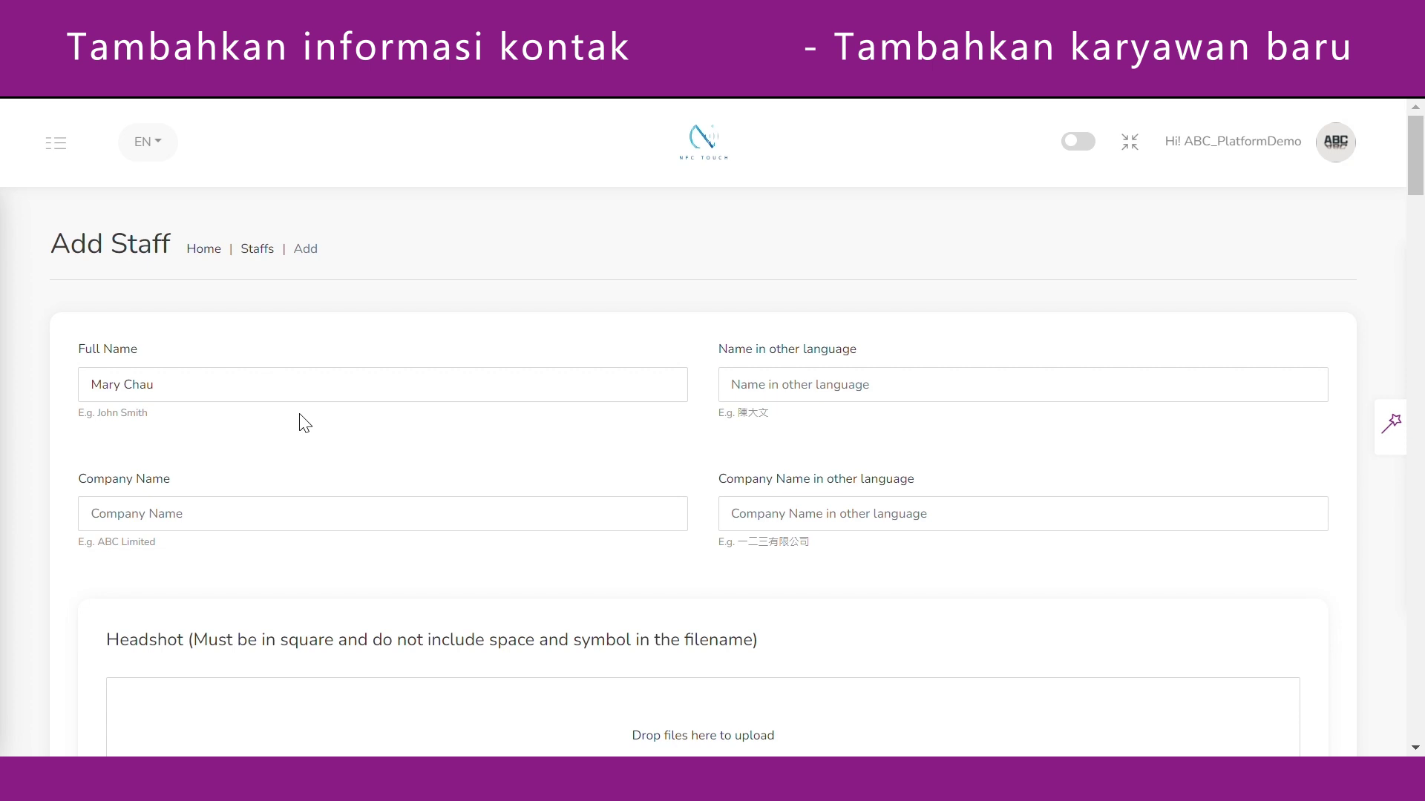
Add the name in the other language and company name ABC Company Limited / ABC 有限公司.
{"action": "left_click", "coordinate": [805, 387]}
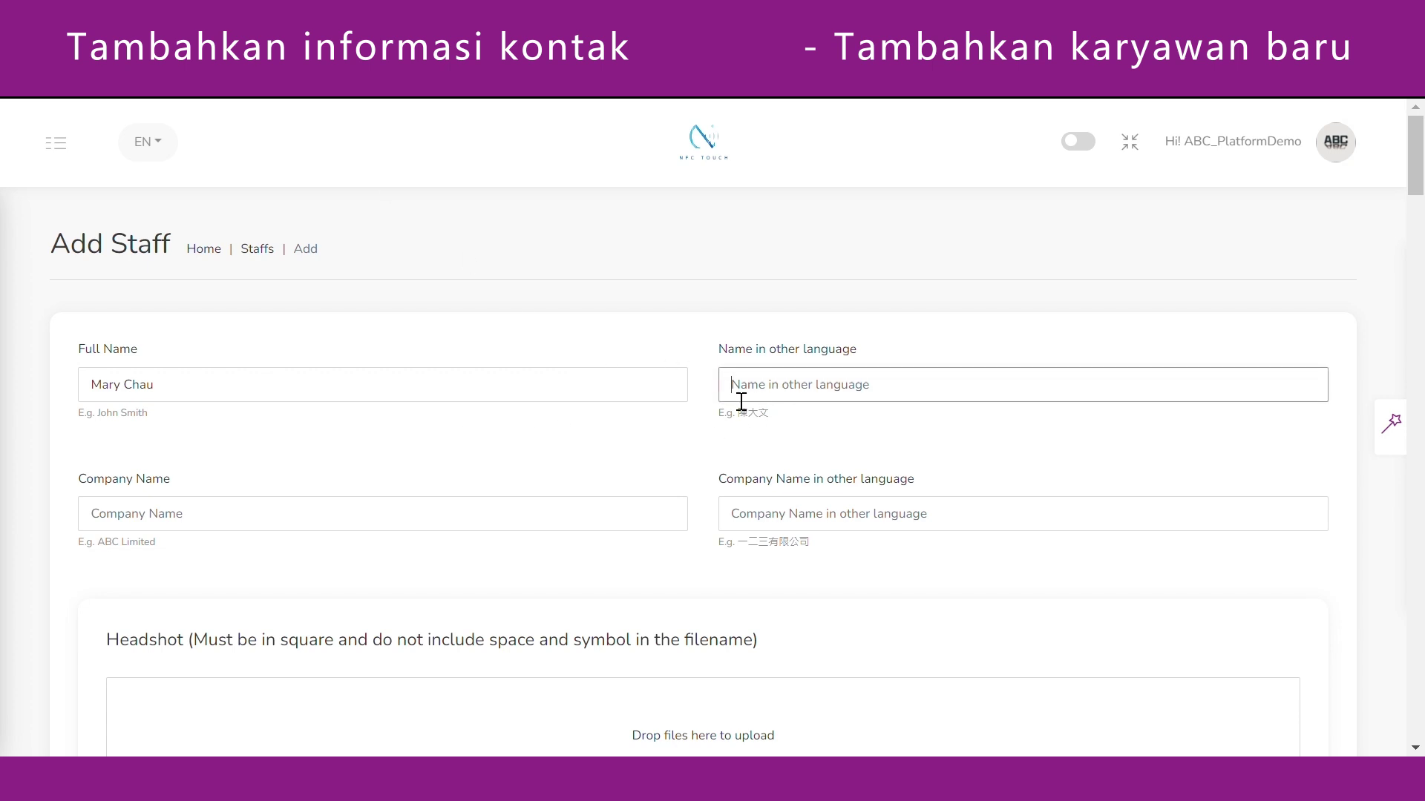
{"action": "left_click", "coordinate": [303, 527]}
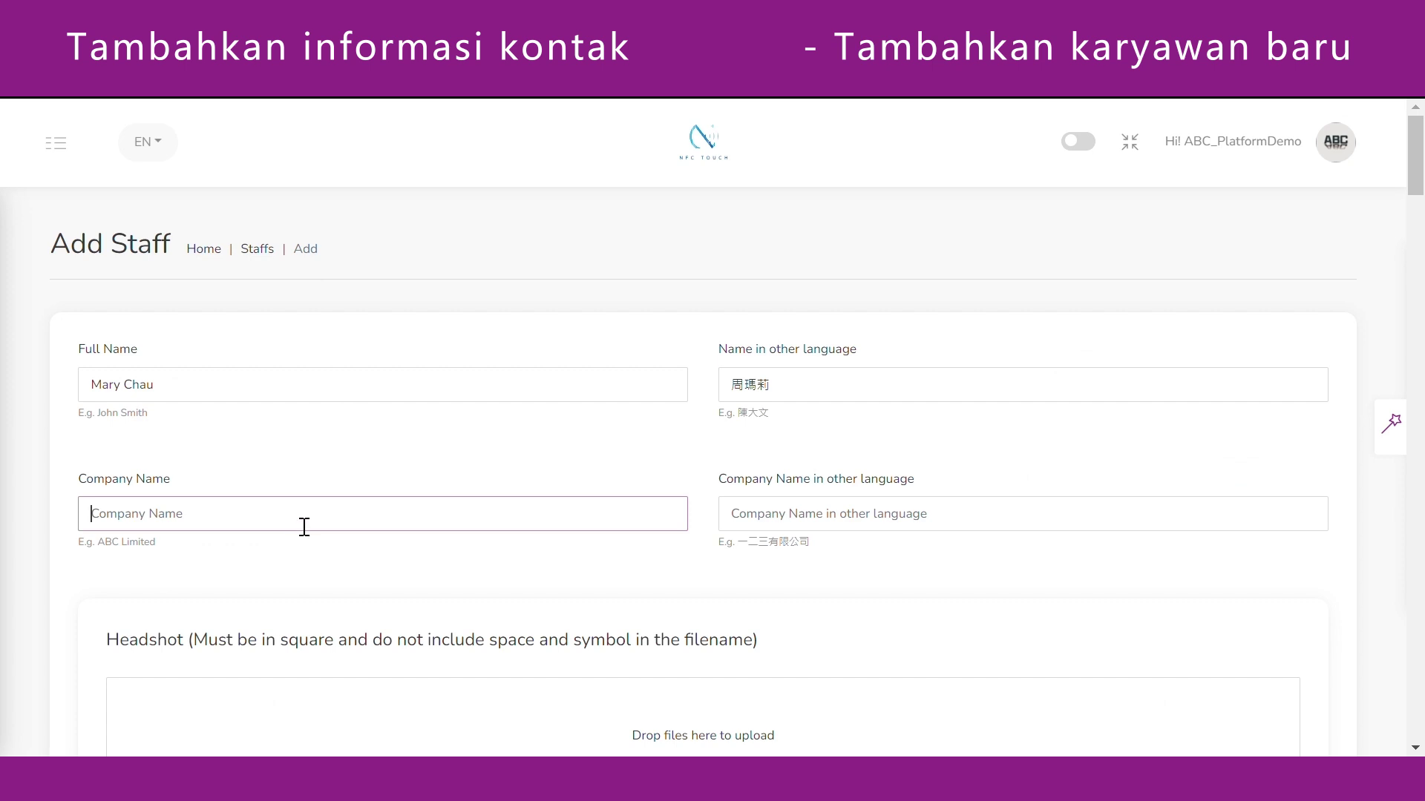
{"action": "type", "text": "ABC Company Limited"}
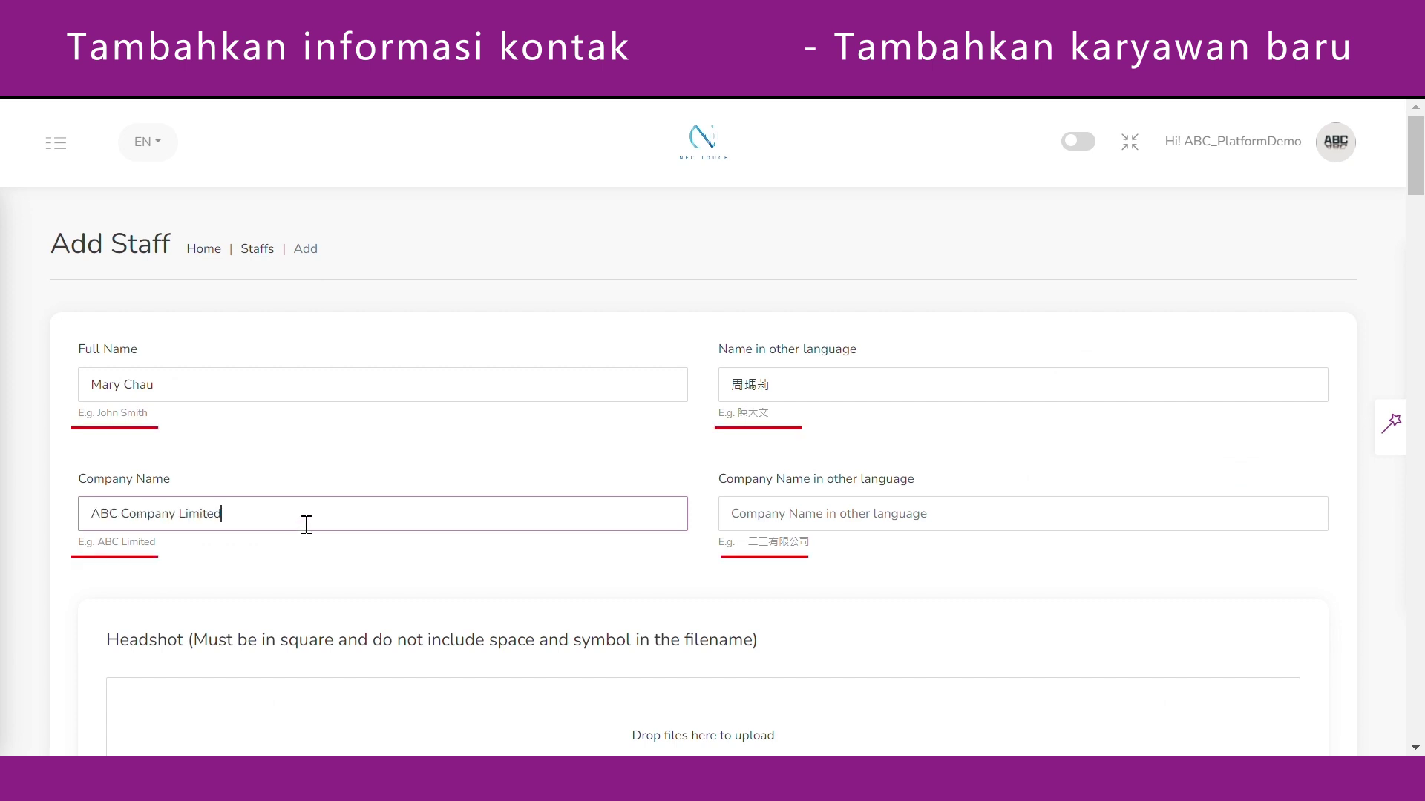
{"action": "left_click", "coordinate": [831, 530]}
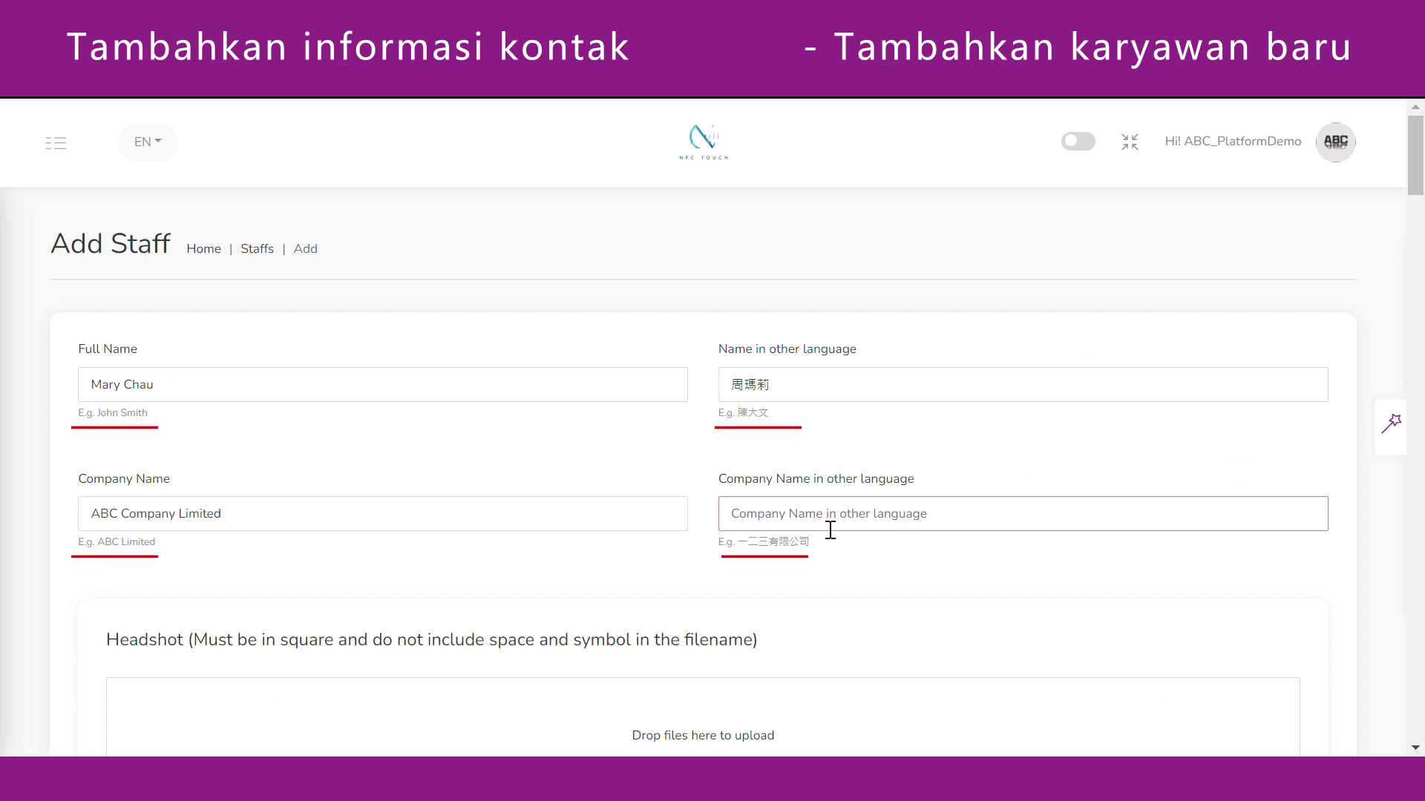
{"action": "type", "text": "ABC 有限公司"}
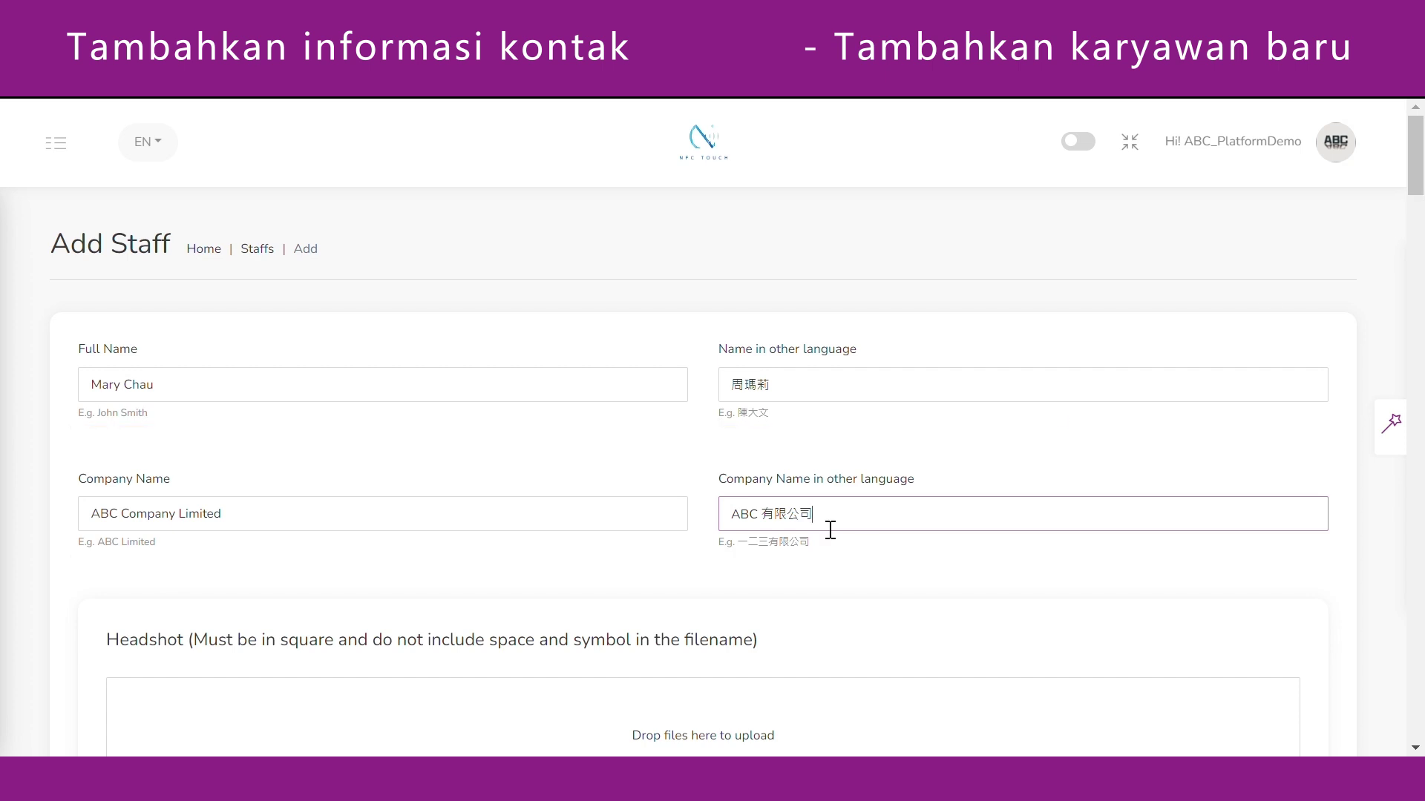
{"action": "scroll", "coordinate": [905, 380], "scroll_direction": "down", "scroll_amount": 6}
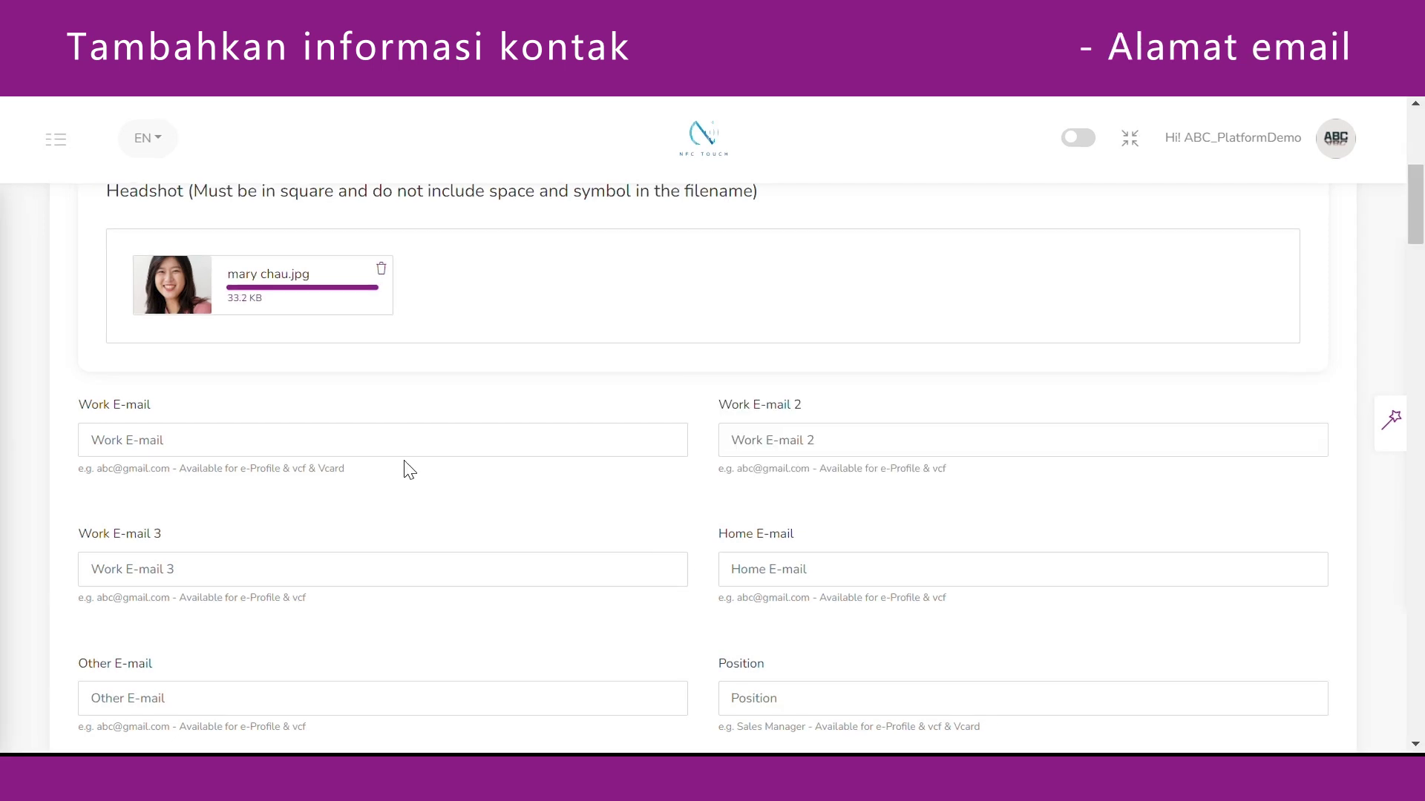
Paste the staff member's two work e-mail addresses into the e-mail fields.
{"action": "left_click", "coordinate": [414, 450]}
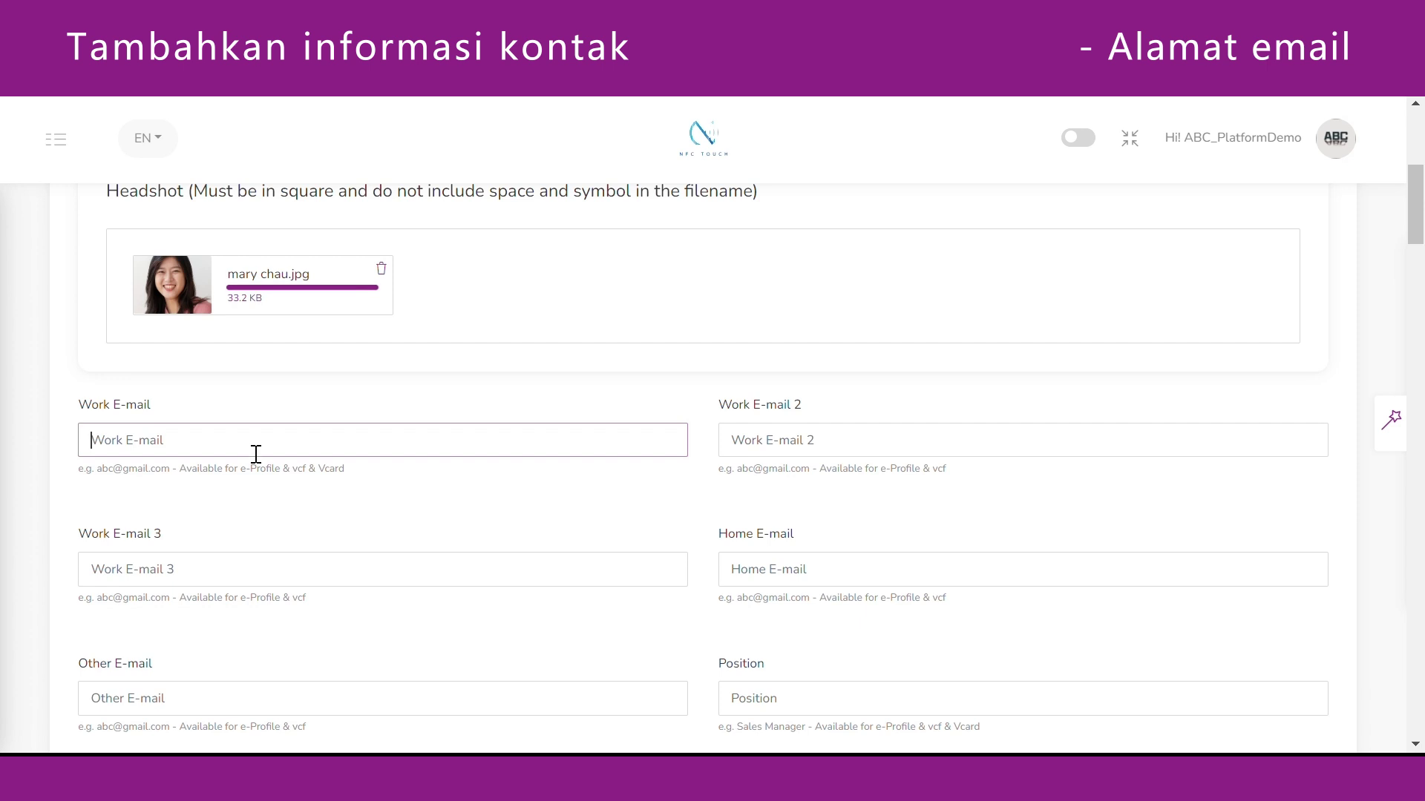
{"action": "key", "text": "ctrl+v"}
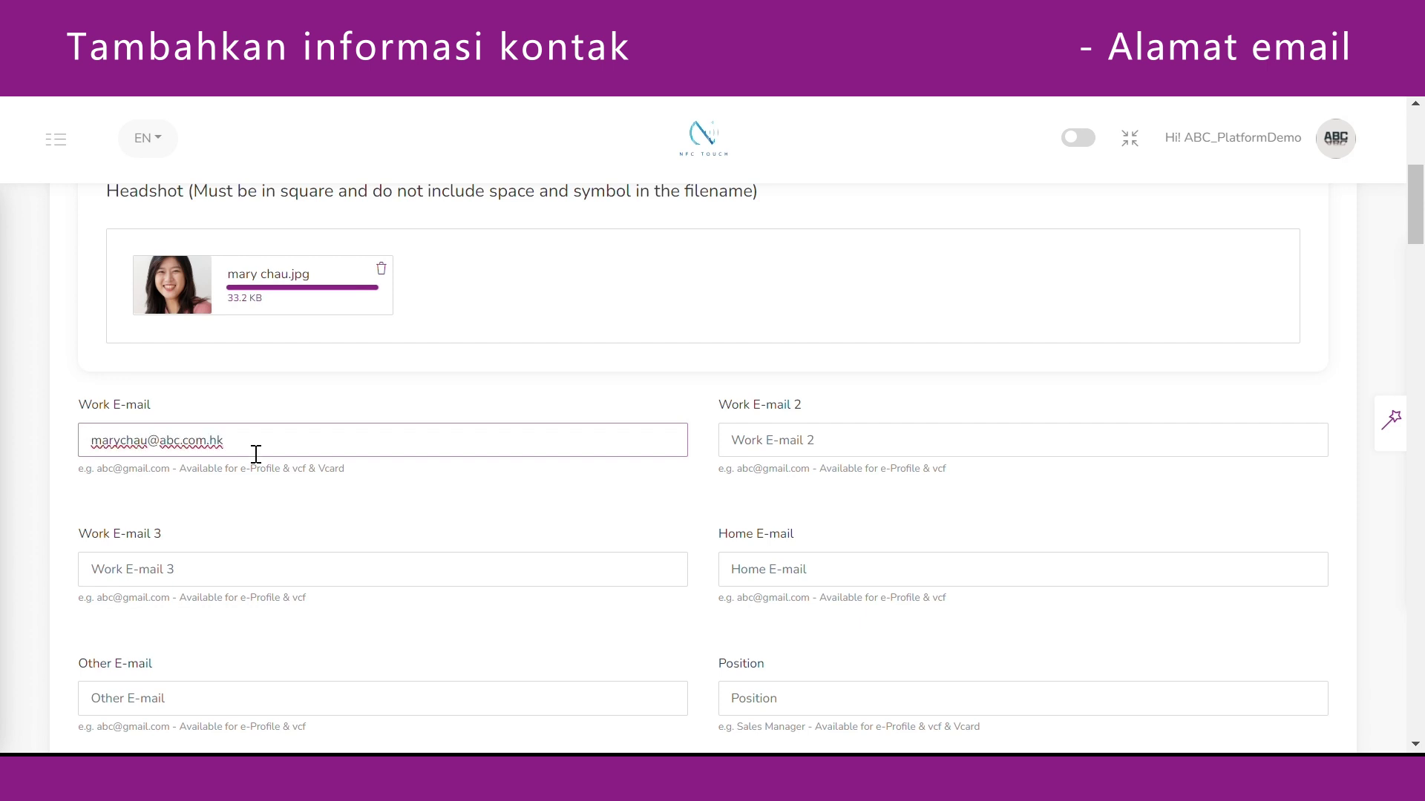
{"action": "left_click", "coordinate": [473, 492]}
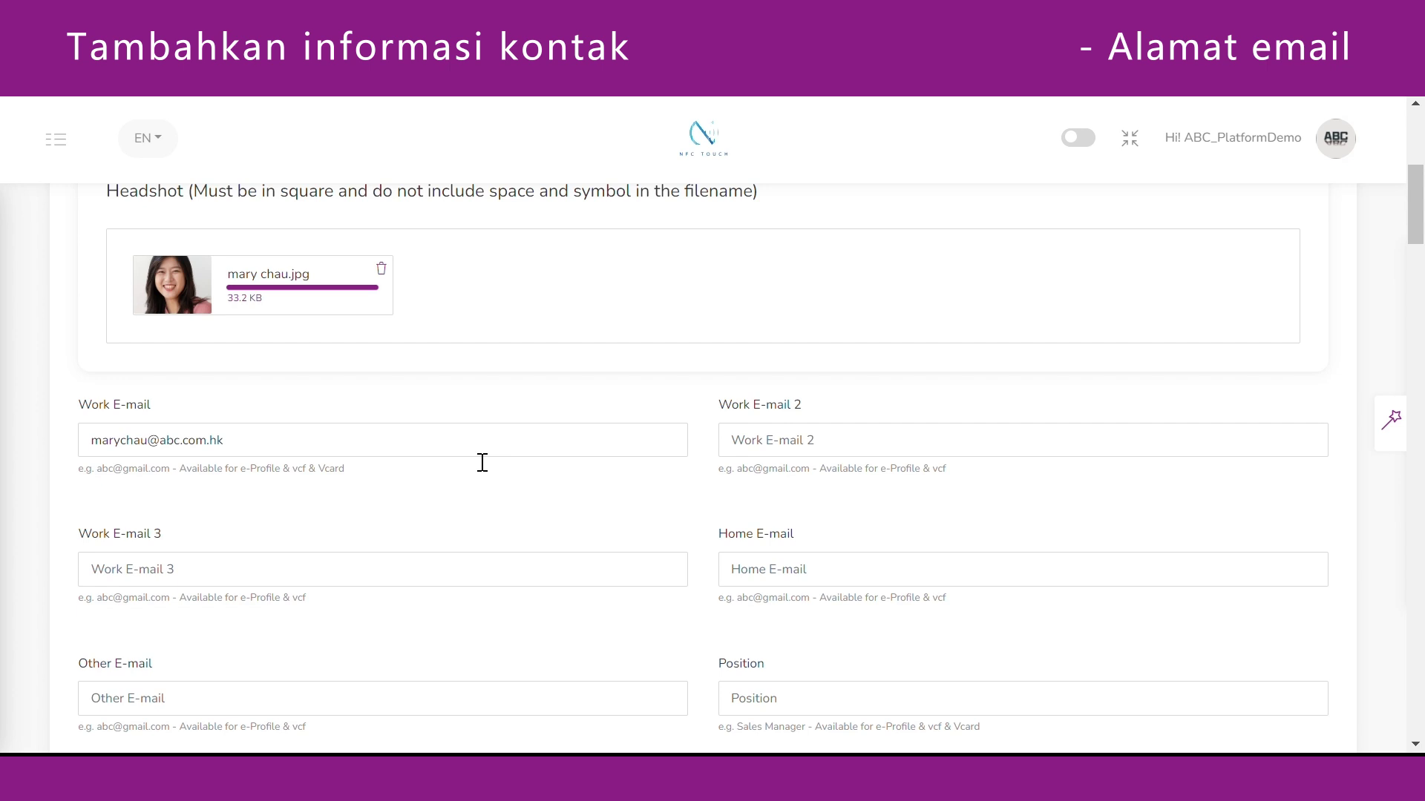
{"action": "left_click", "coordinate": [789, 446]}
{"action": "key", "text": "ctrl+v"}
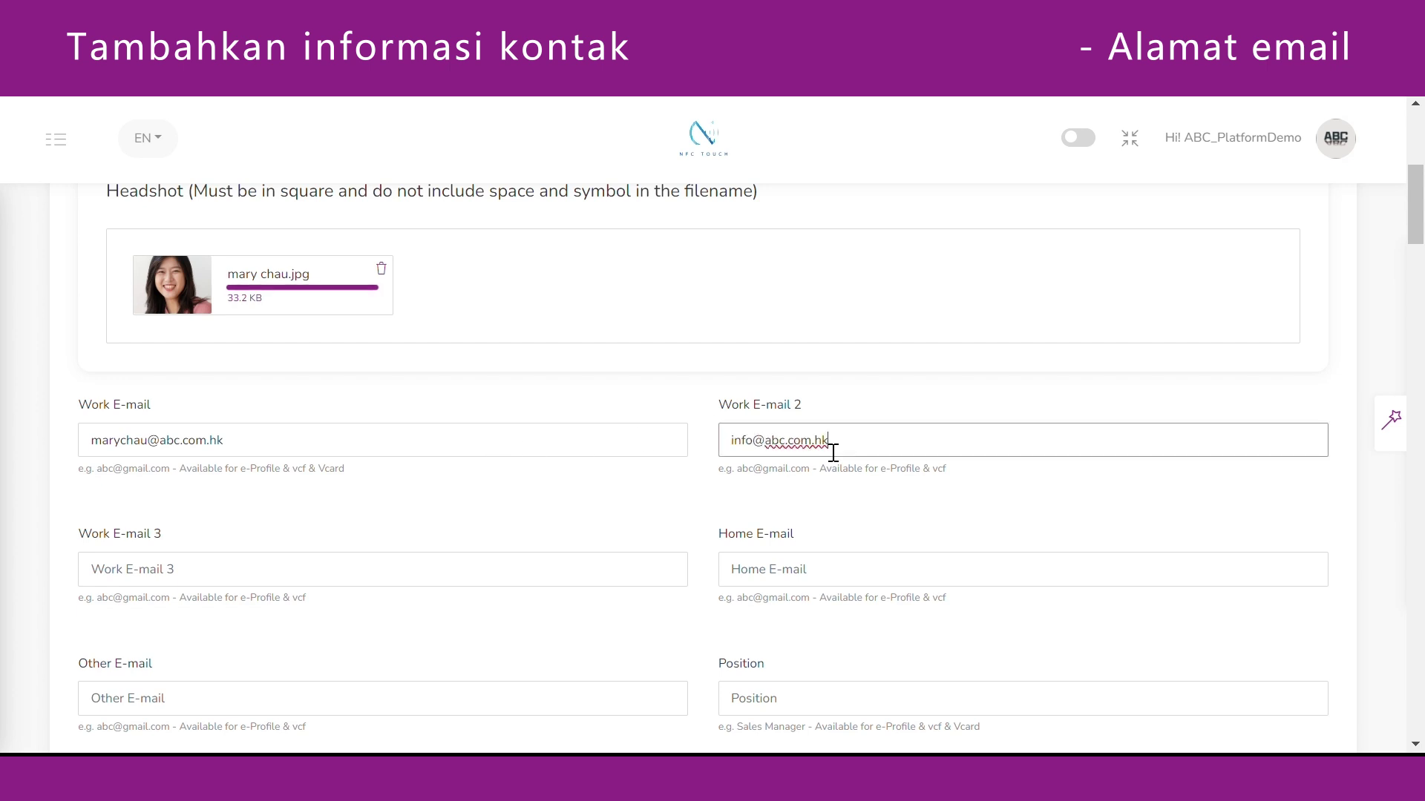
{"action": "left_click", "coordinate": [854, 408]}
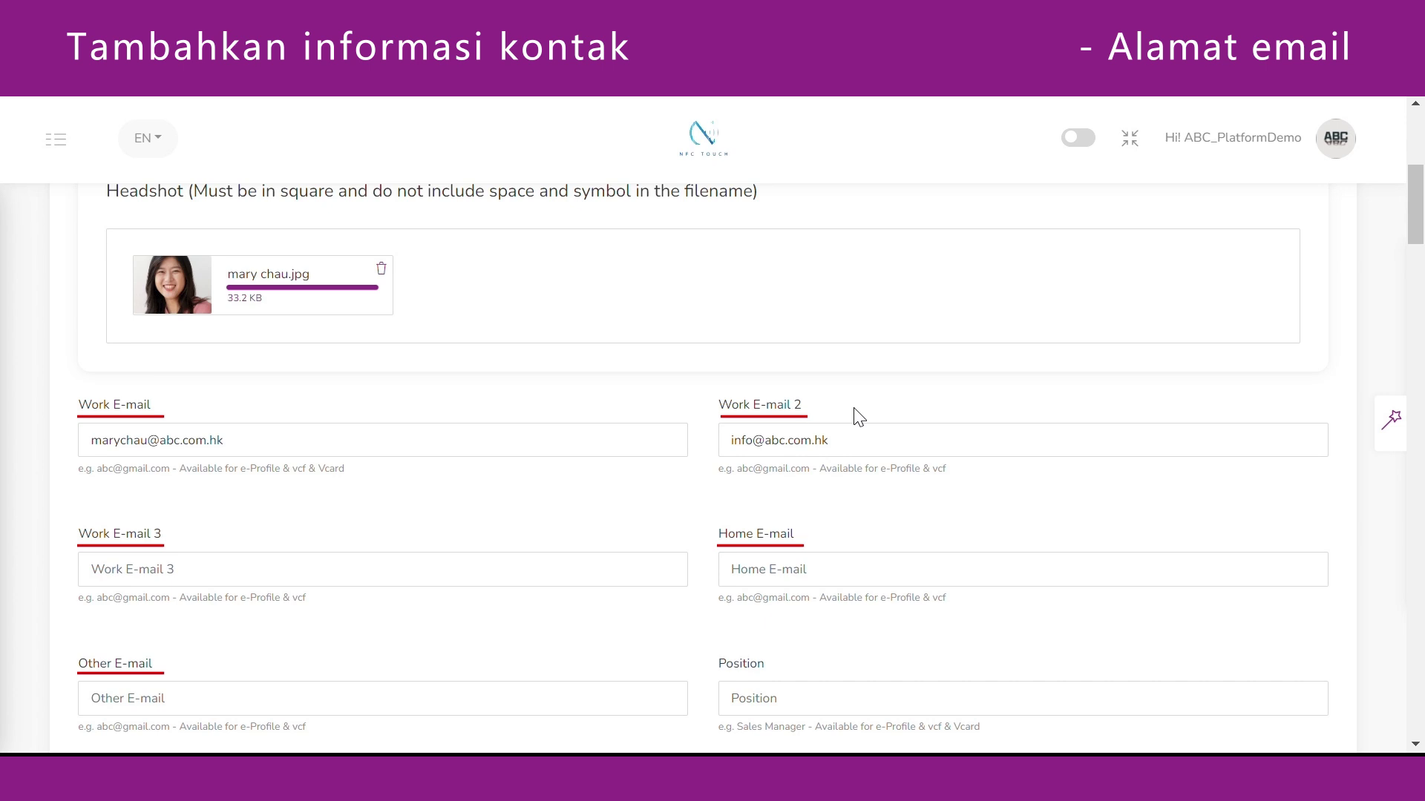
Fill in the position as General Manager 總經理.
{"action": "left_click", "coordinate": [781, 714]}
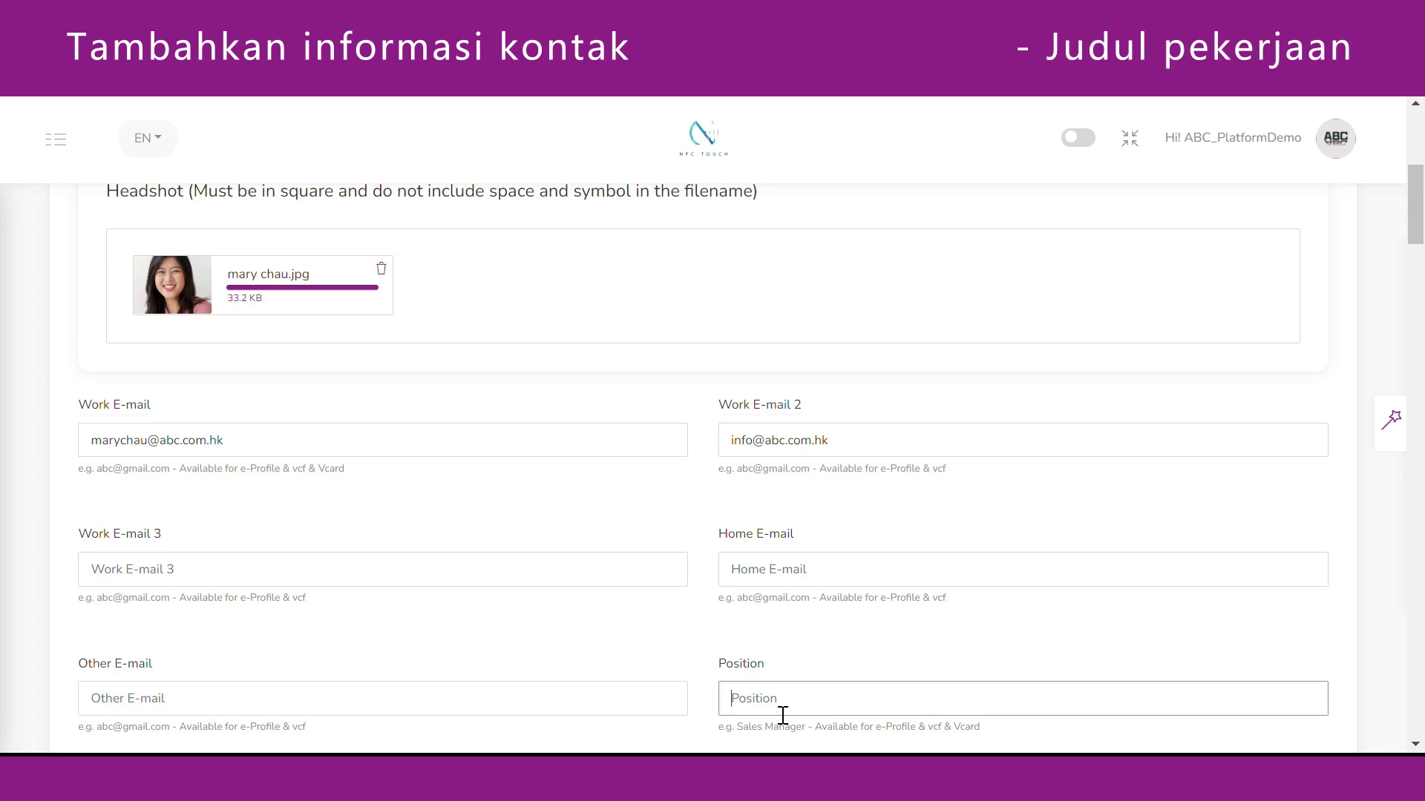
{"action": "type", "text": "General Manager 總經理"}
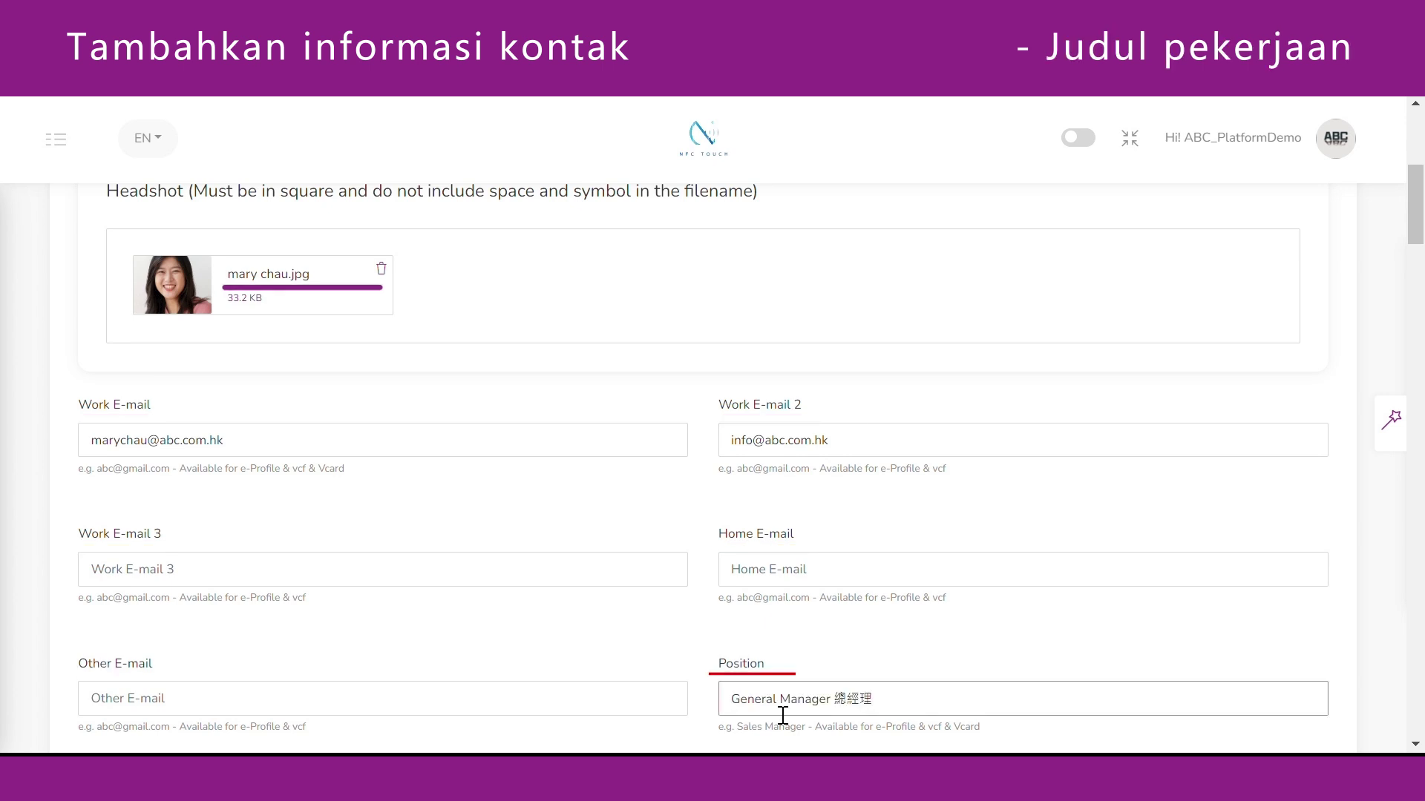
{"action": "left_click", "coordinate": [1011, 677]}
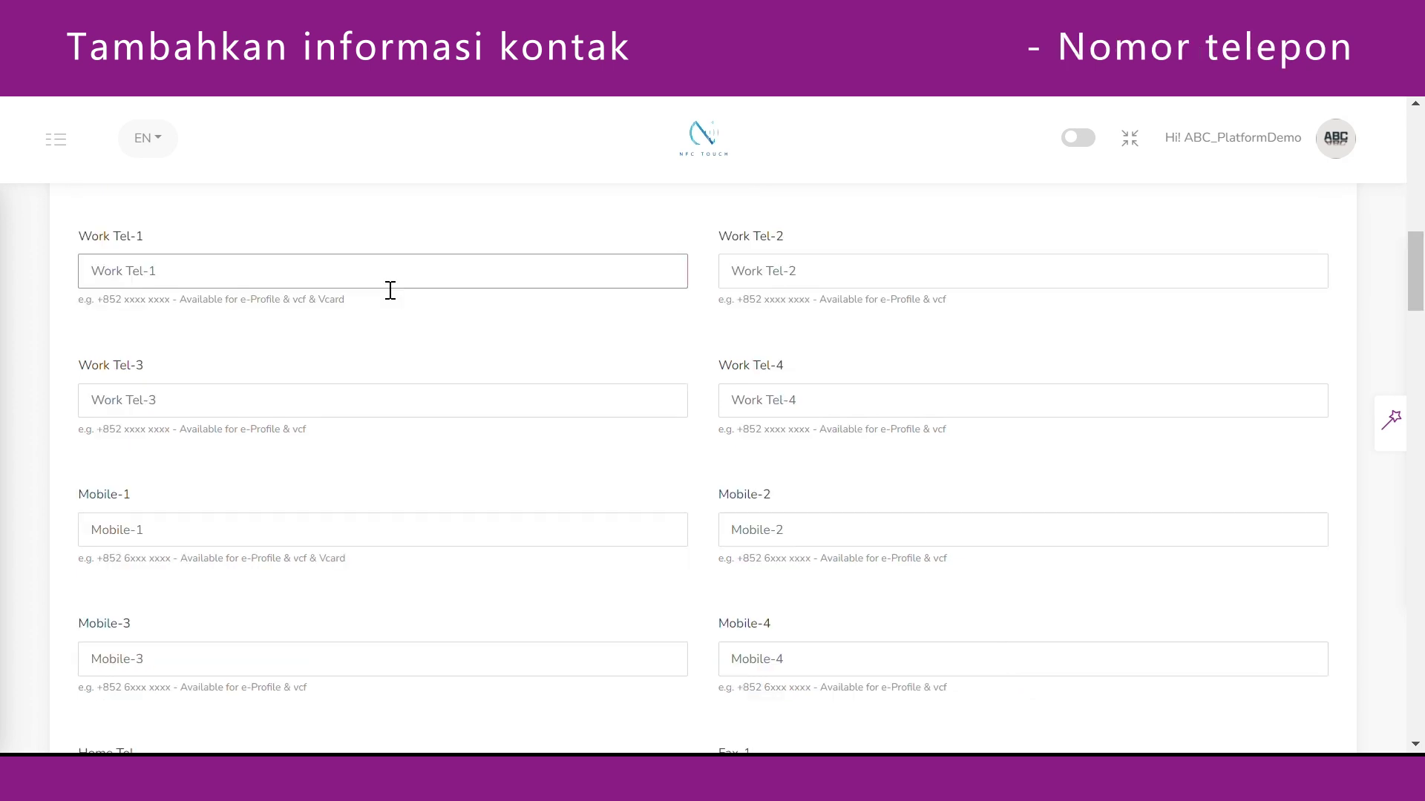
Paste Work Tel-1, Work Tel-2 and Mobile-1 numbers, each with its +852-style country code.
{"action": "key", "text": "ctrl+v"}
{"action": "left_click", "coordinate": [467, 304]}
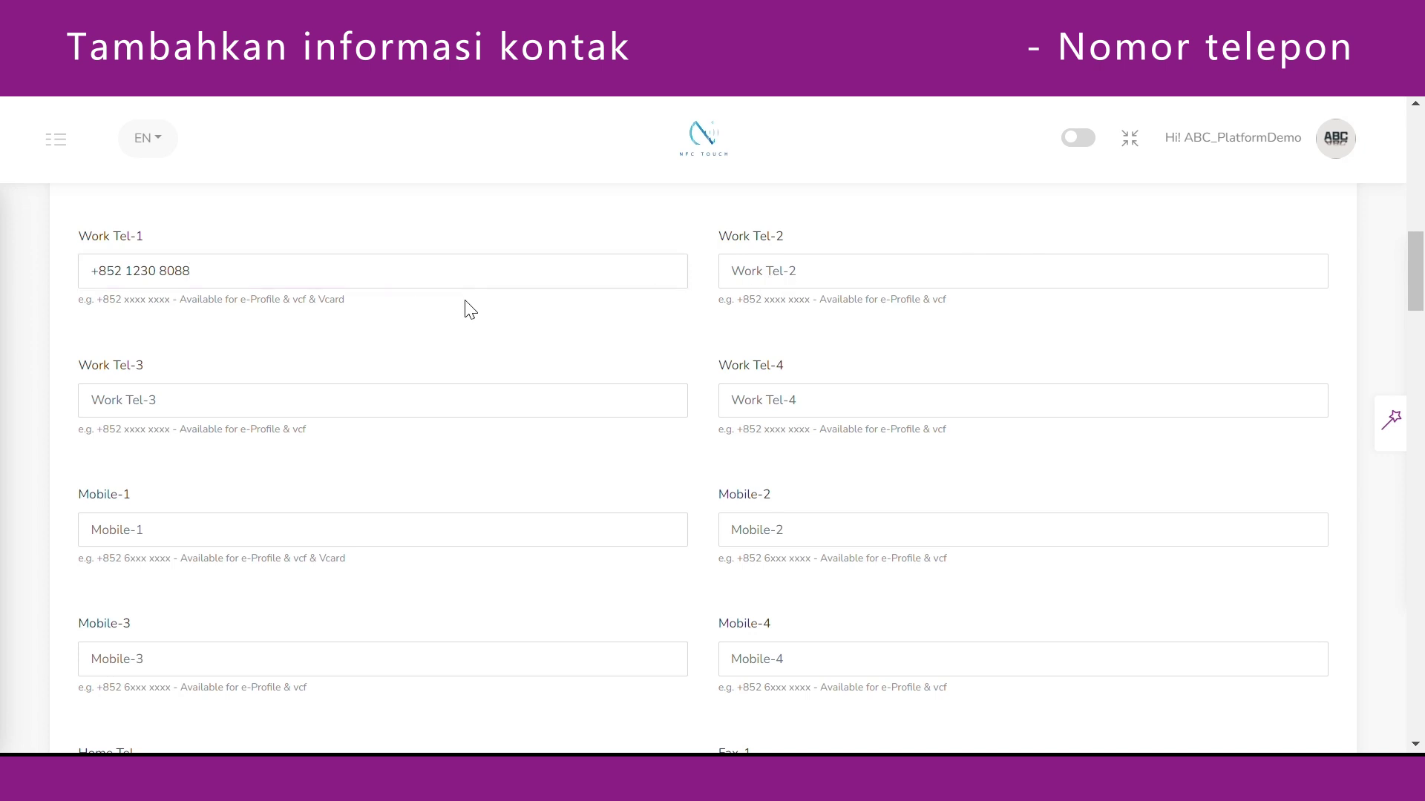
{"action": "left_click", "coordinate": [754, 279]}
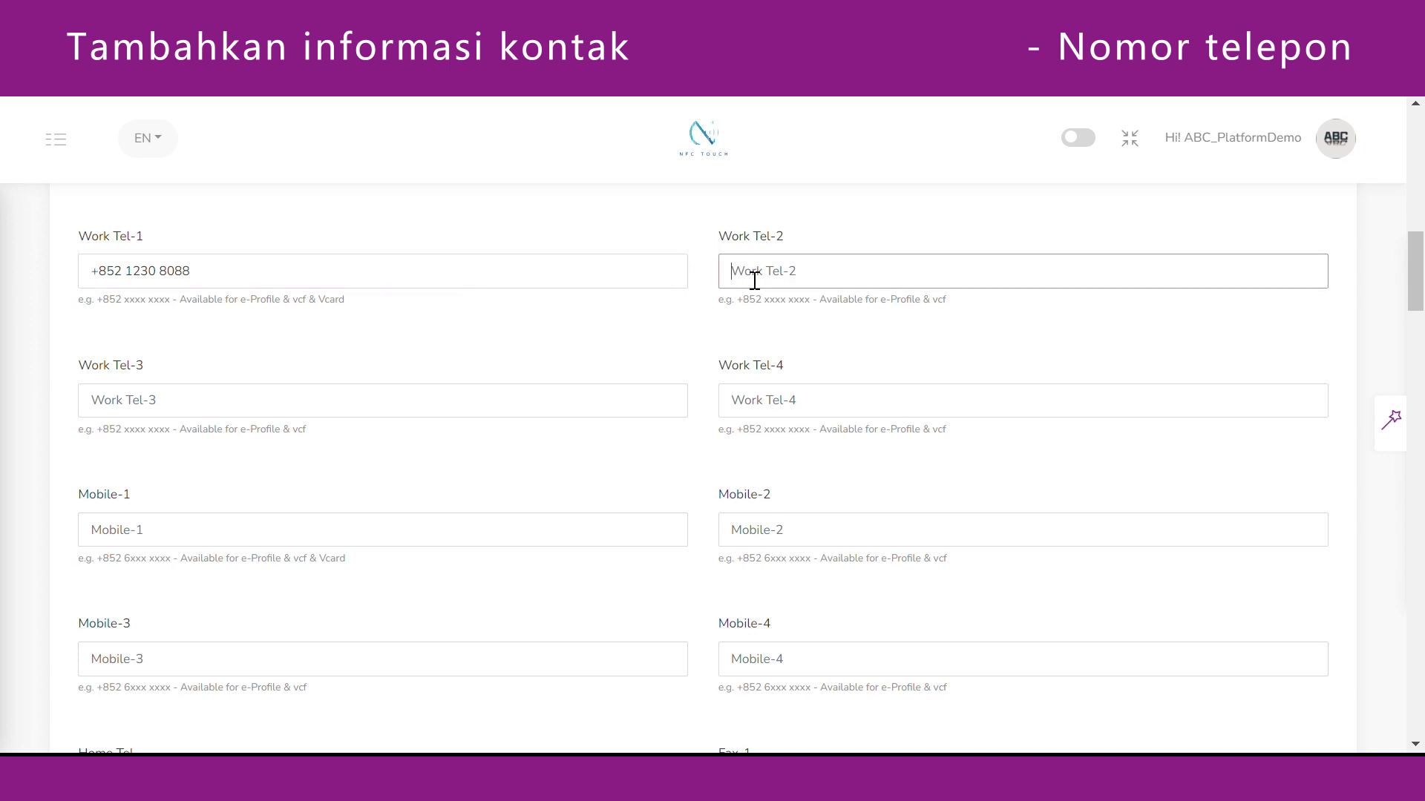
{"action": "key", "text": "ctrl+v"}
{"action": "left_click", "coordinate": [847, 233]}
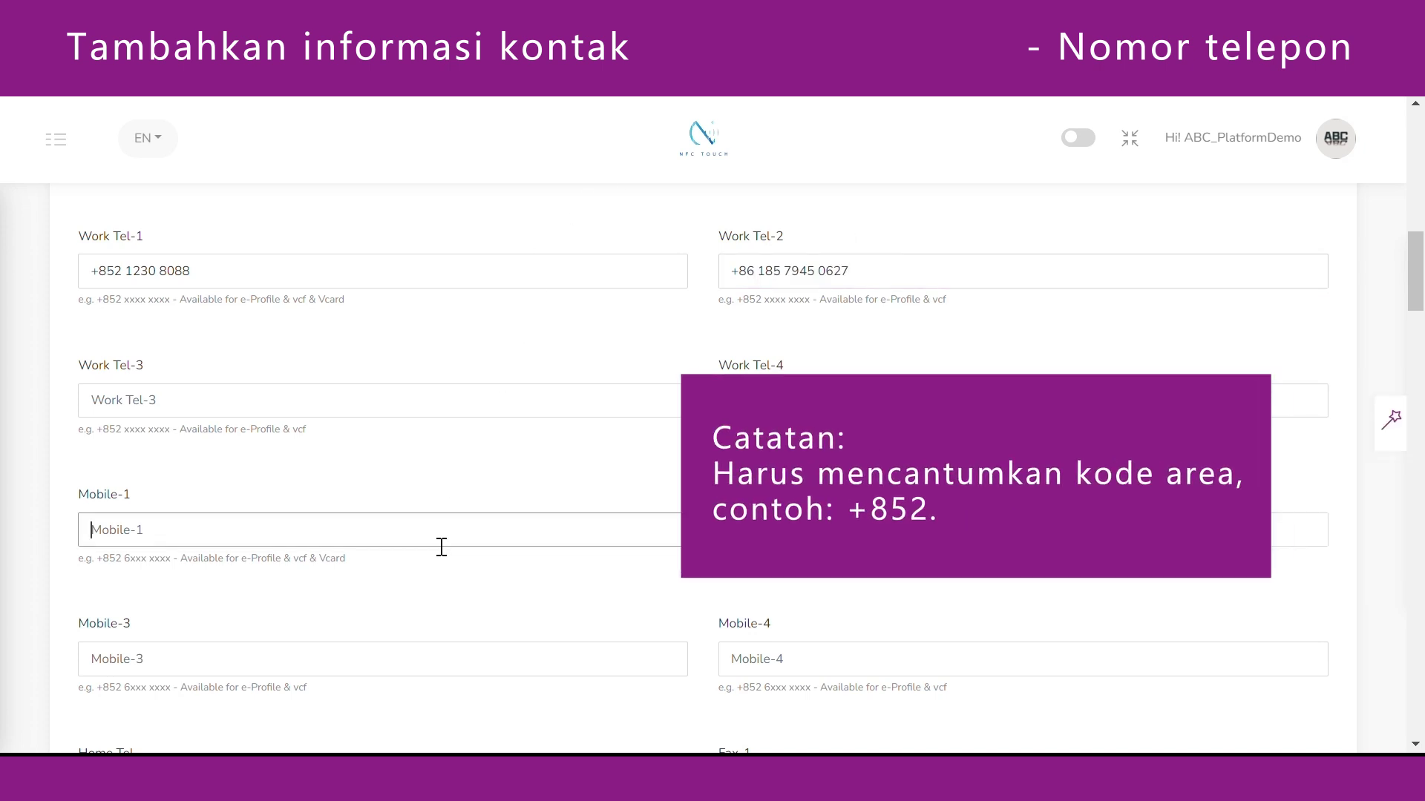
{"action": "key", "text": "ctrl+v"}
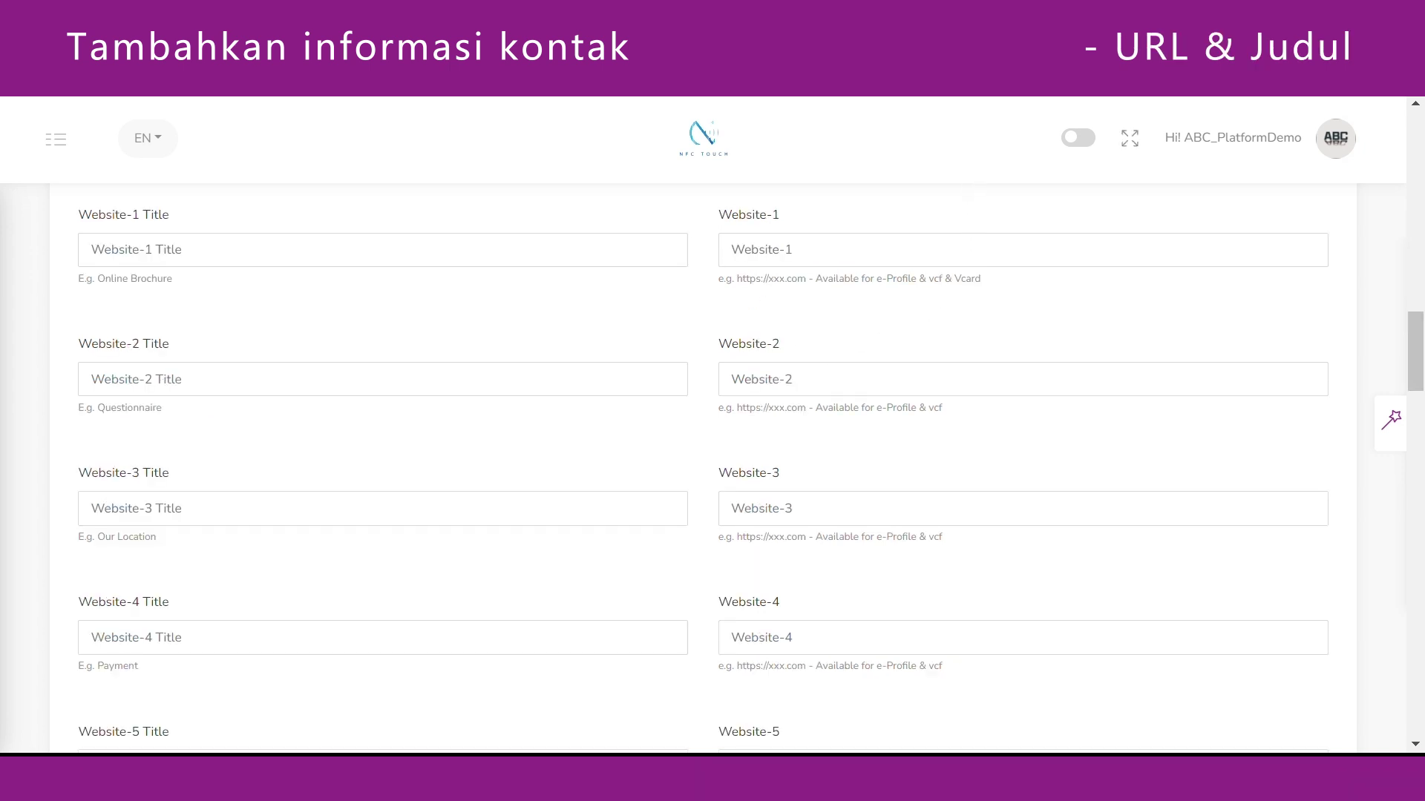
{"action": "left_click", "coordinate": [904, 262]}
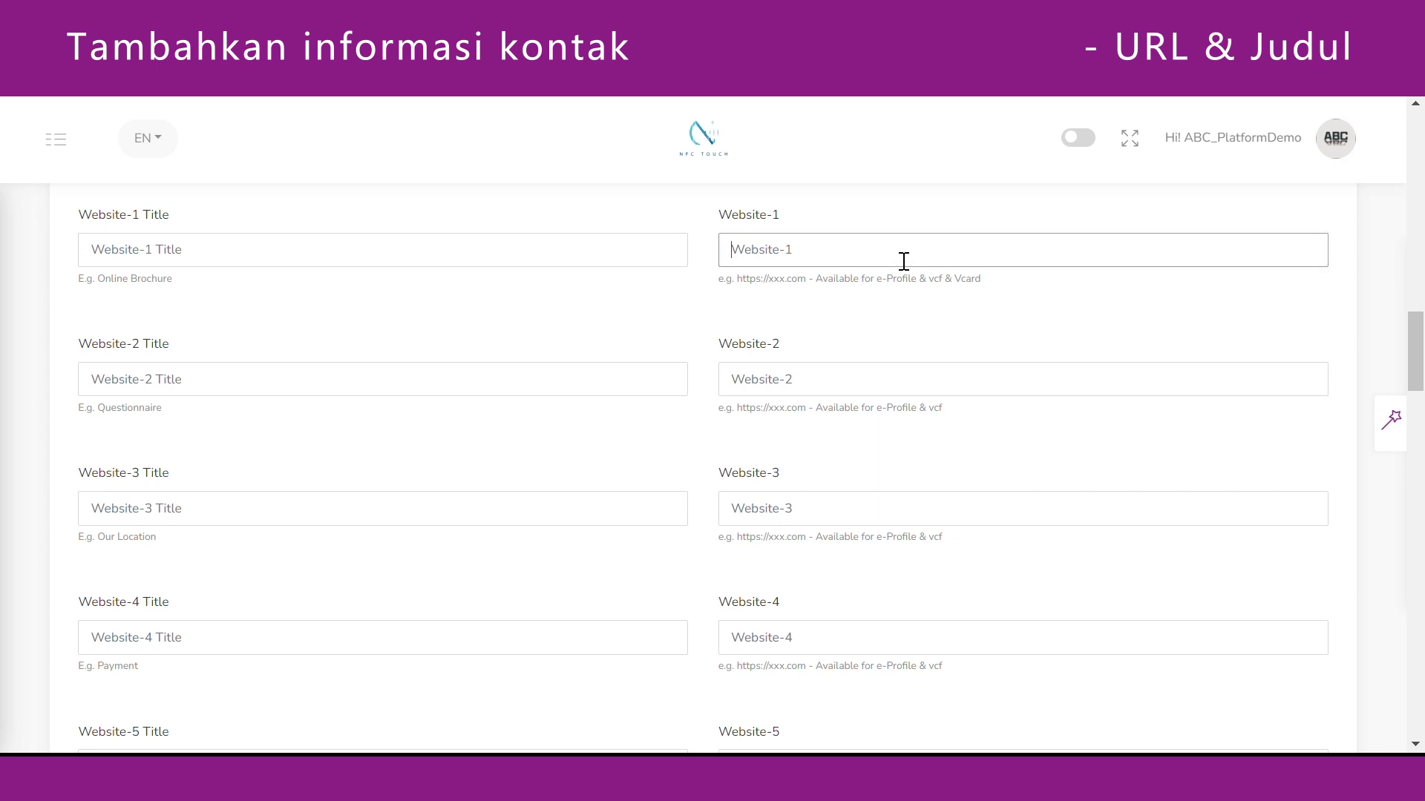
{"action": "type", "text": "http://abc.onlinebrochure.com"}
{"action": "left_click", "coordinate": [934, 323]}
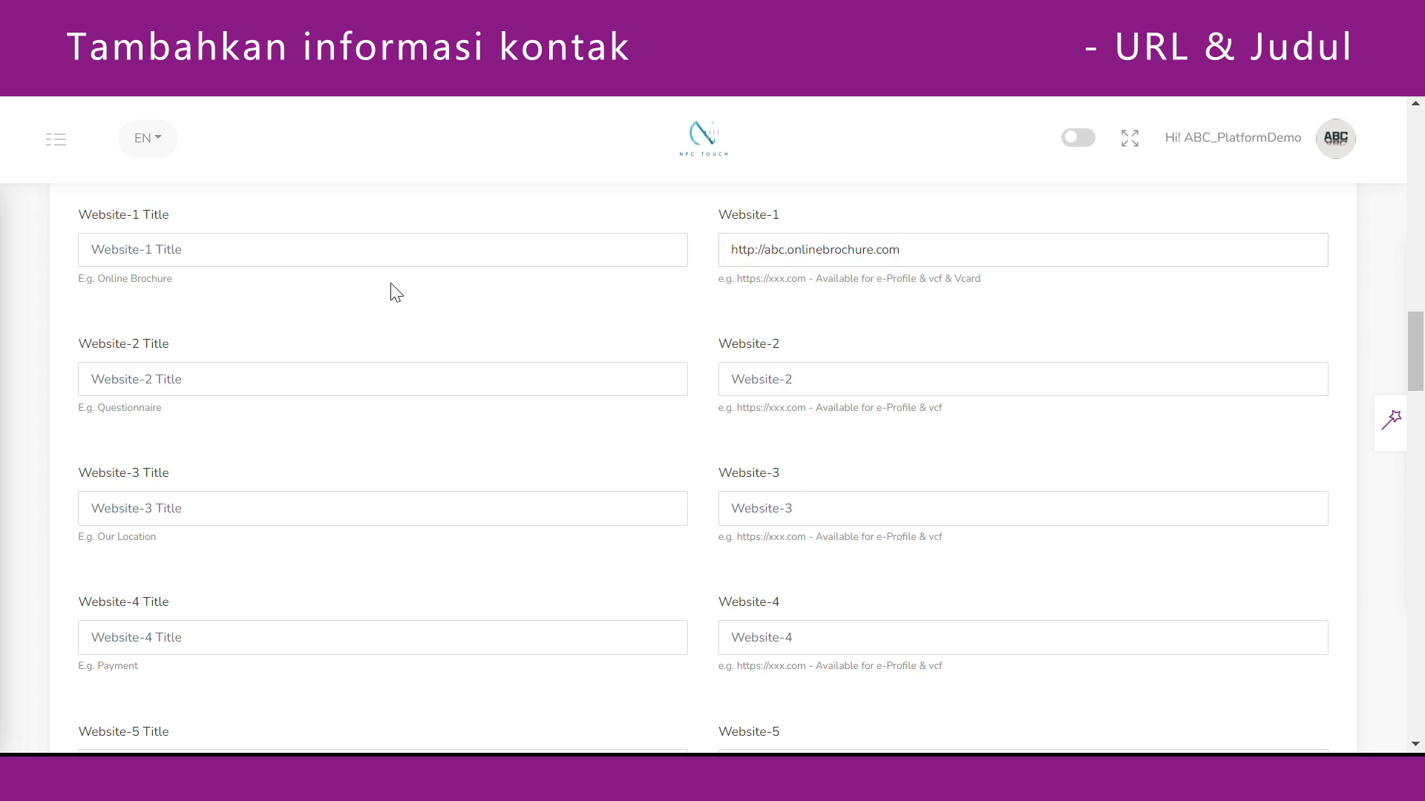
{"action": "left_click", "coordinate": [368, 268]}
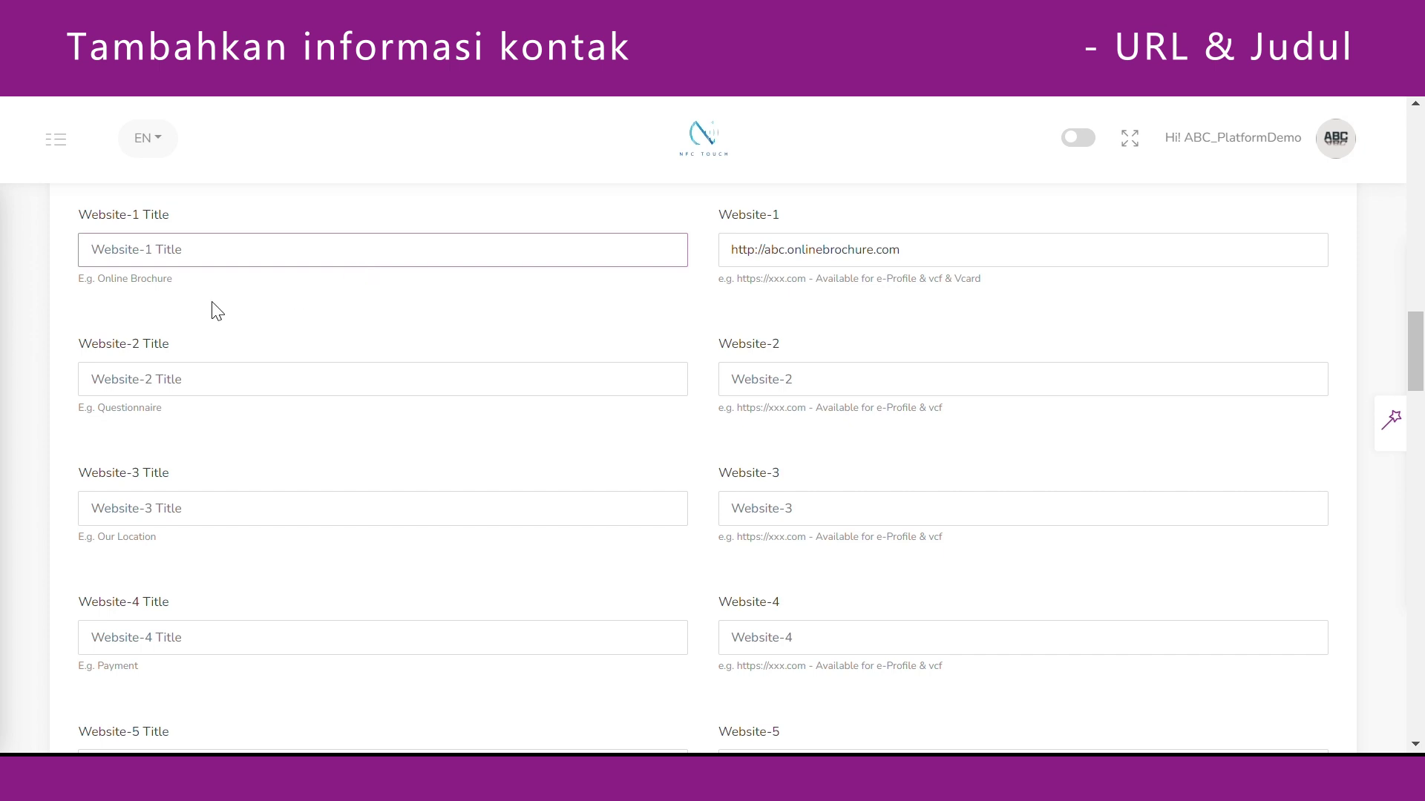
{"action": "type", "text": "在線宣傳冊"}
{"action": "left_click", "coordinate": [353, 299]}
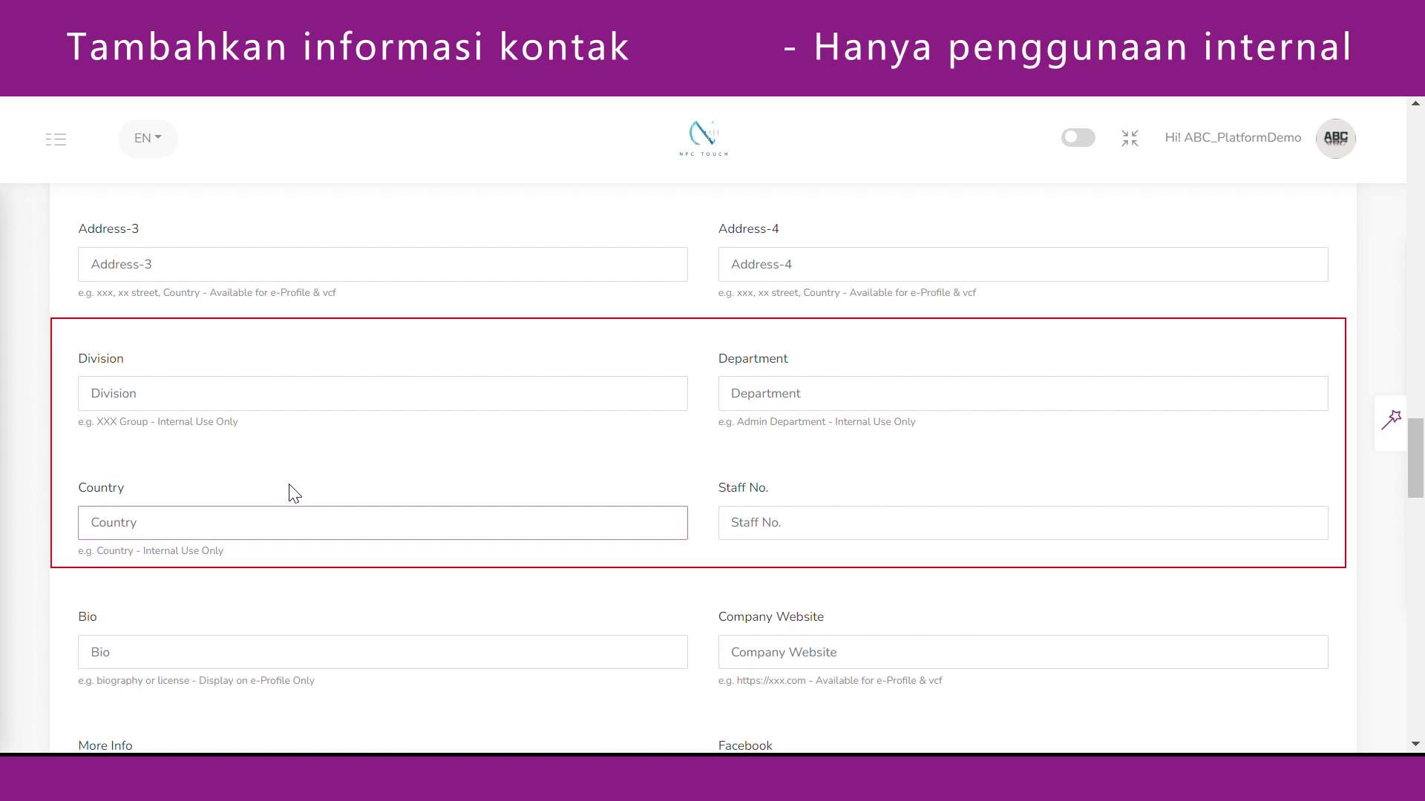
Enter Hong Kong as the staff member's country.
{"action": "type", "text": "Hong Kong"}
{"action": "left_click", "coordinate": [287, 442]}
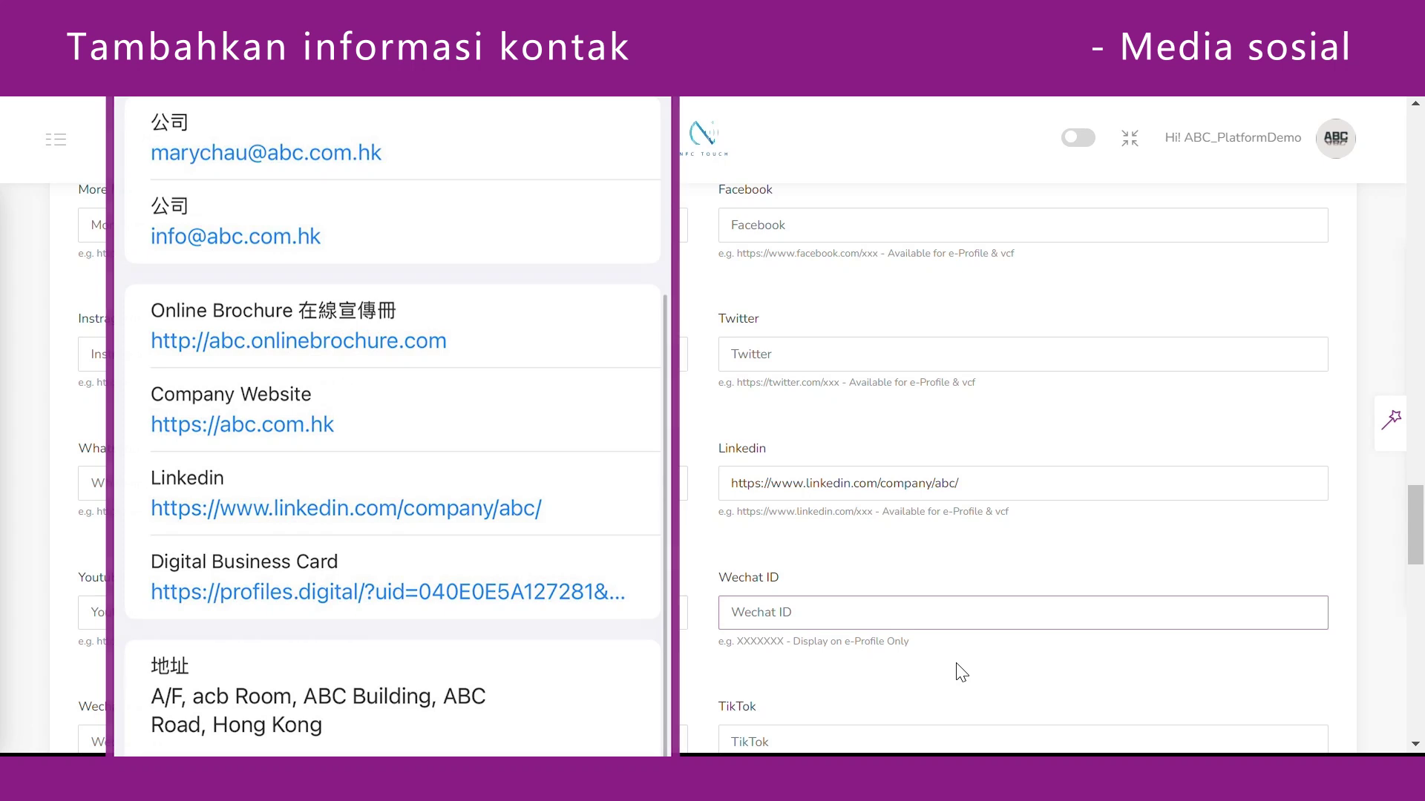
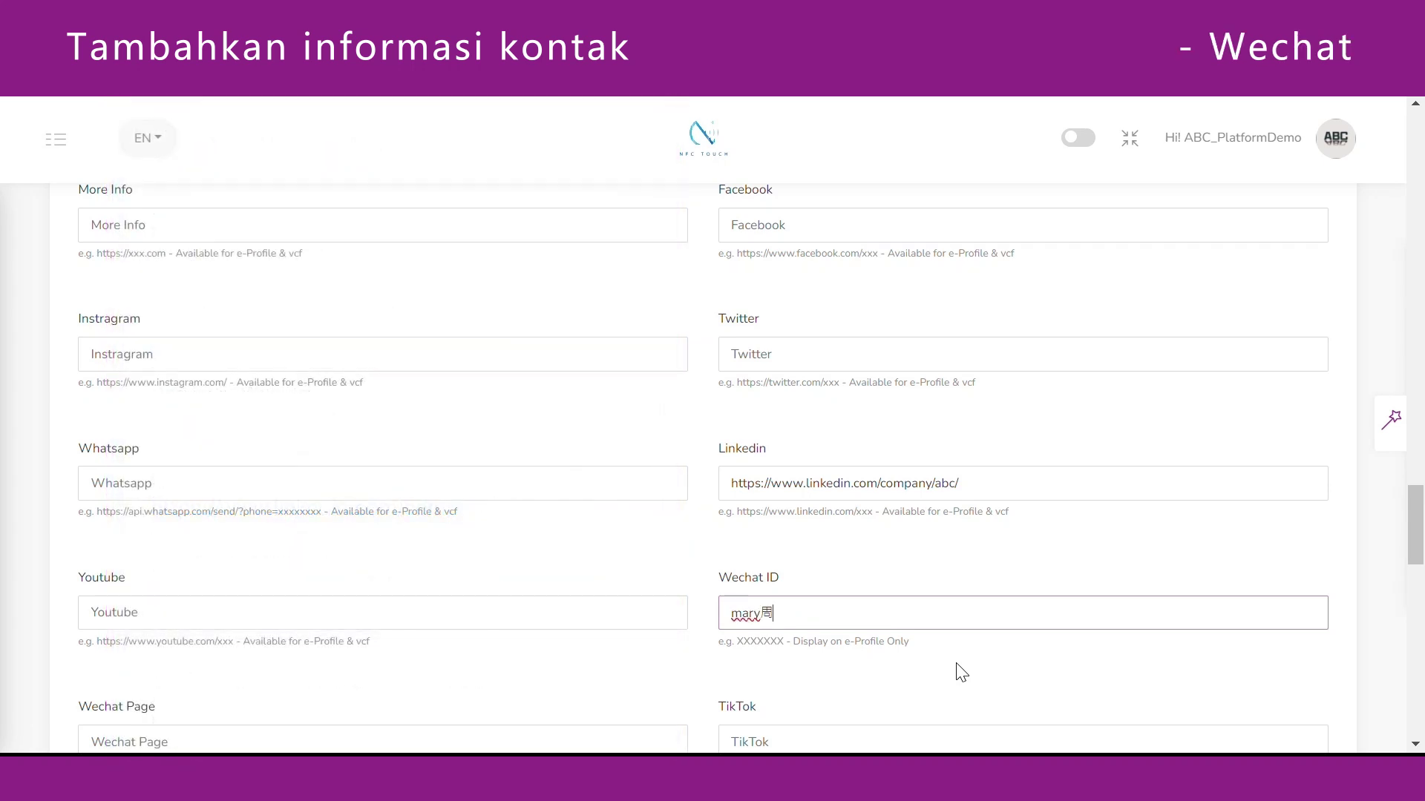
Enter the staff member's WeChat ID in the Wechat ID field.
{"action": "left_click", "coordinate": [957, 664]}
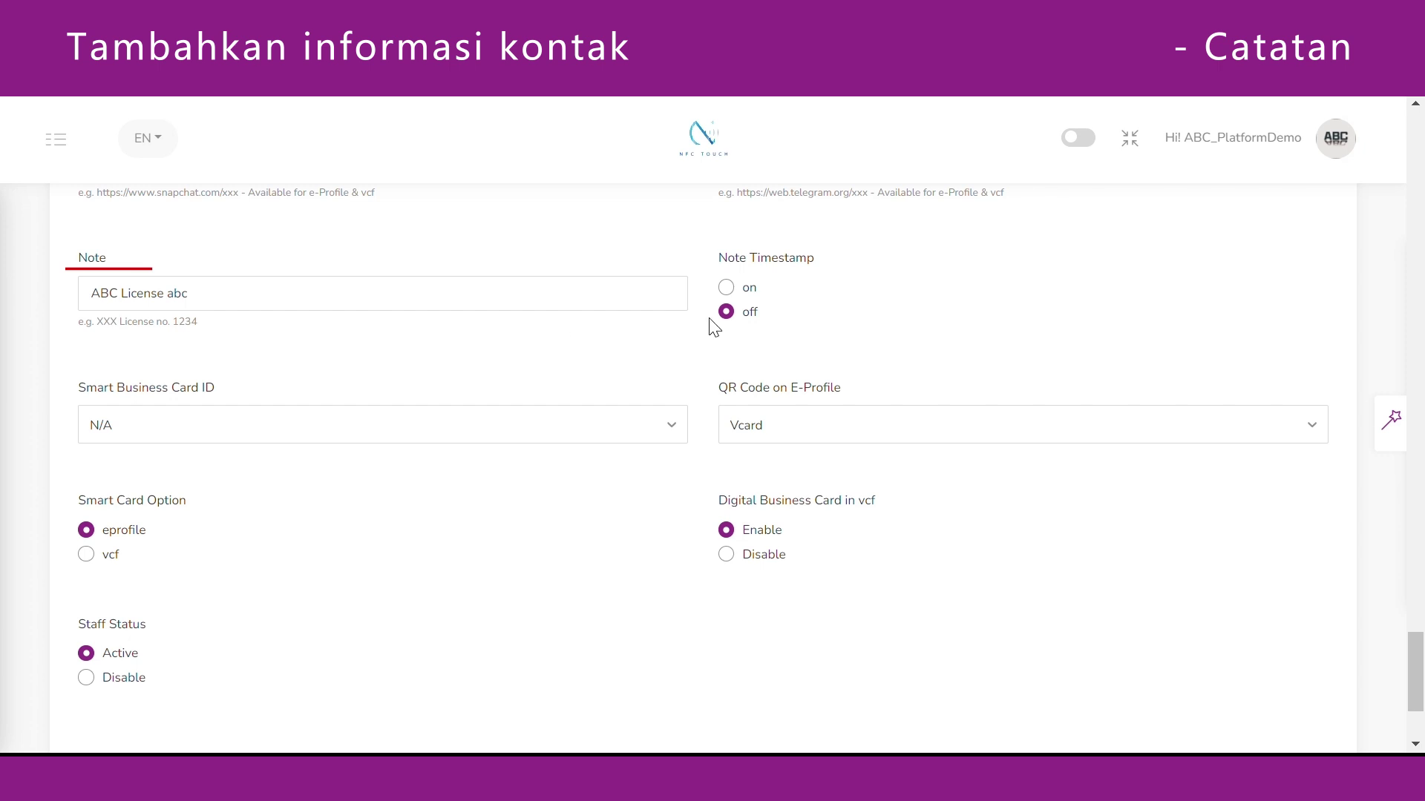
Set Note Timestamp to on and show the QR Code on E-Profile options.
{"action": "left_click", "coordinate": [727, 290]}
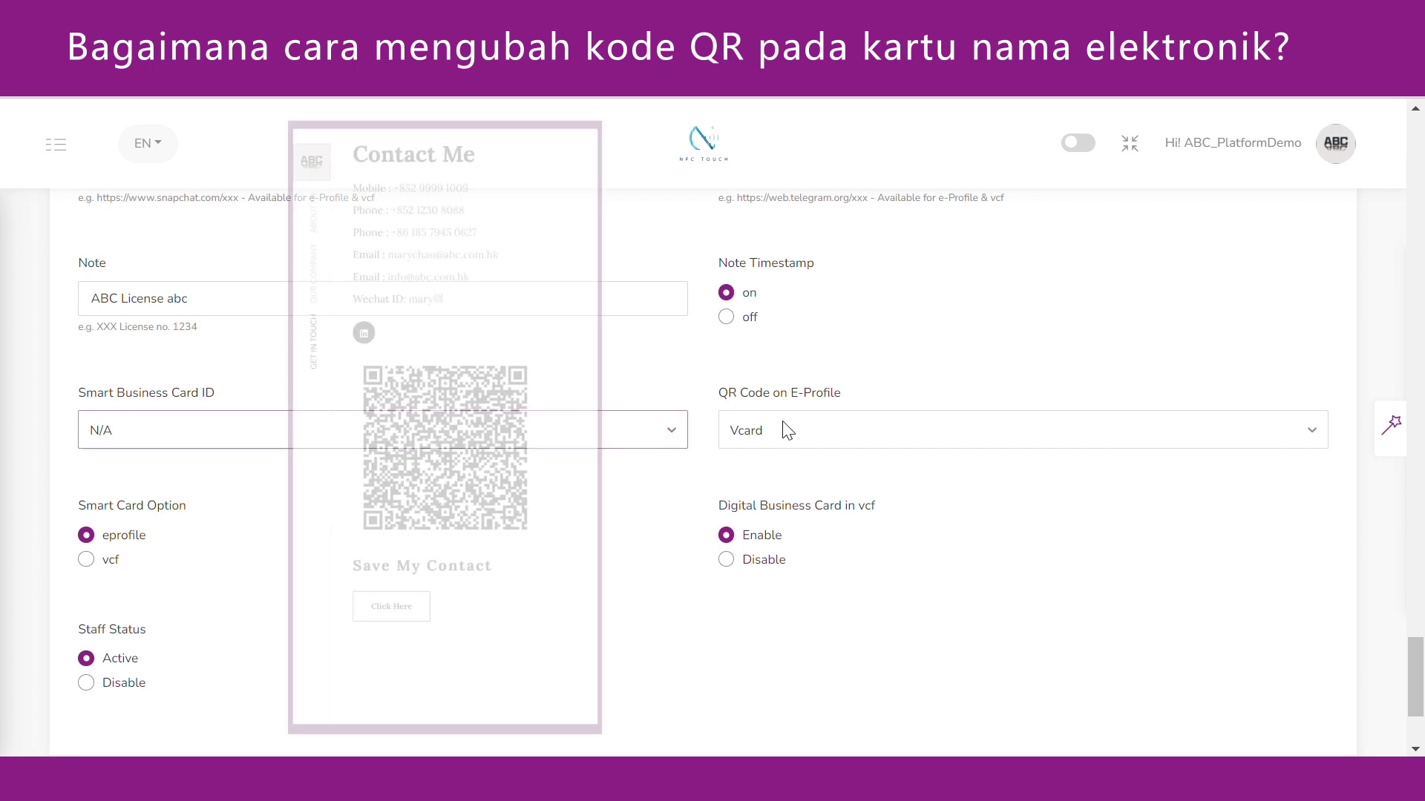
{"action": "left_click", "coordinate": [805, 428]}
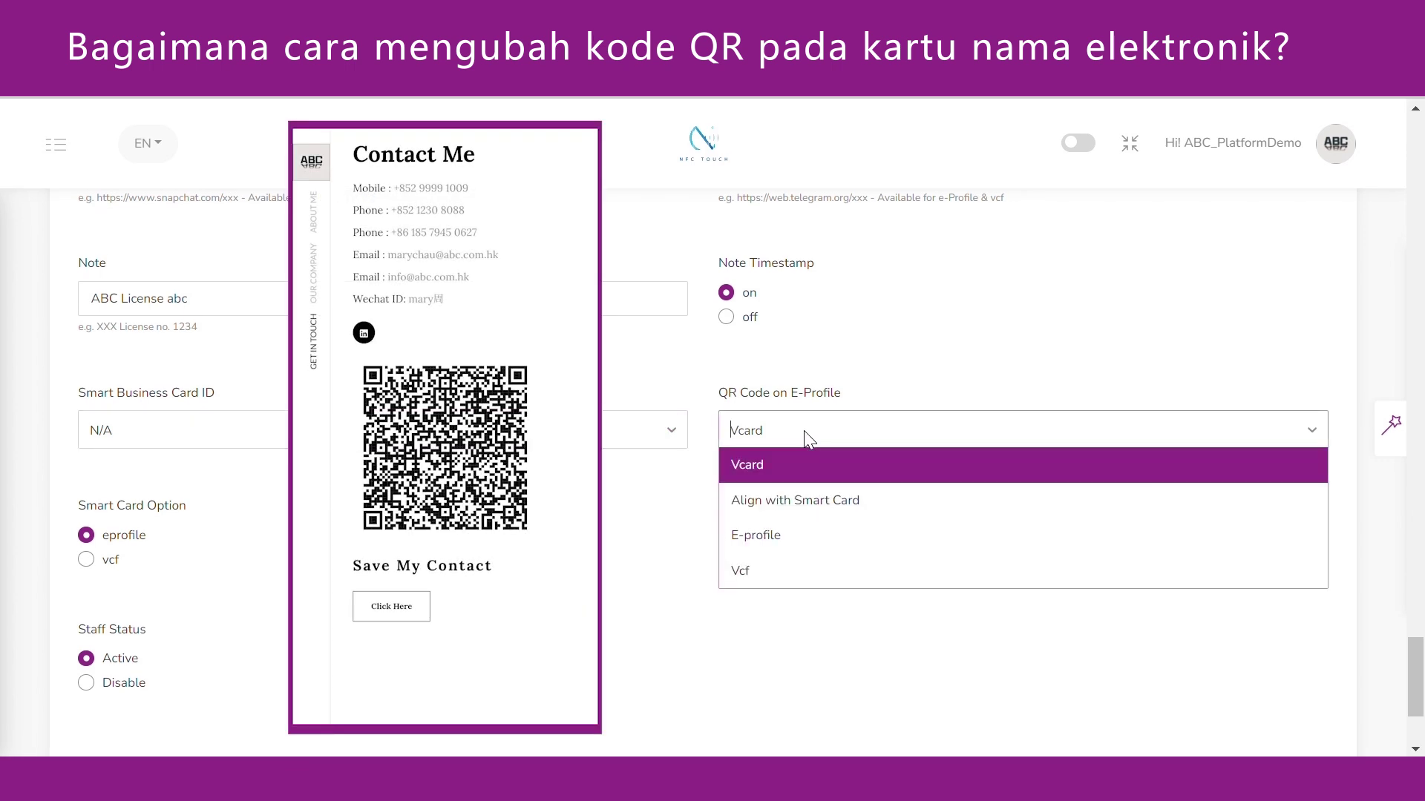
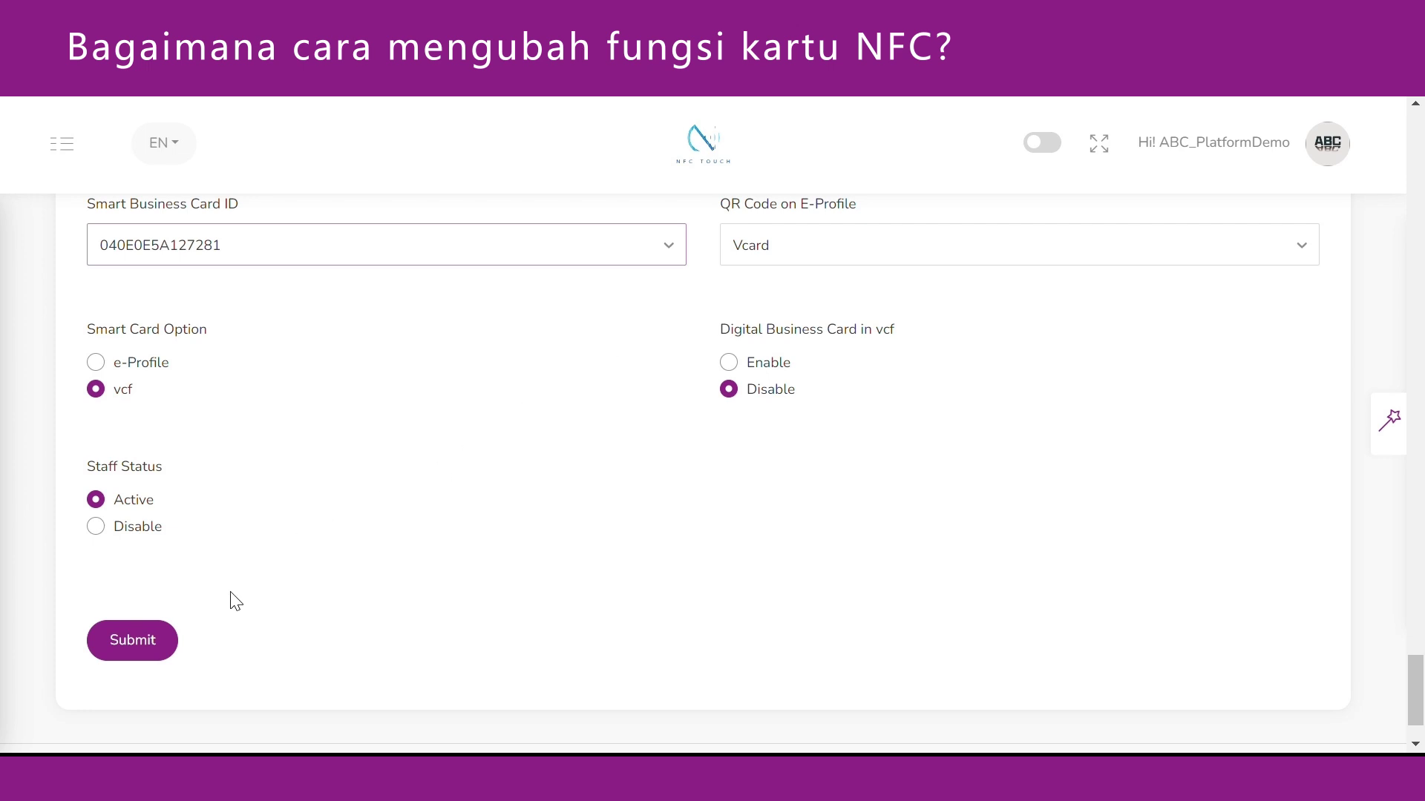
Submit the edit form to save card 040E0E5A127281 with the vcf option and Active status.
{"action": "left_click", "coordinate": [160, 649]}
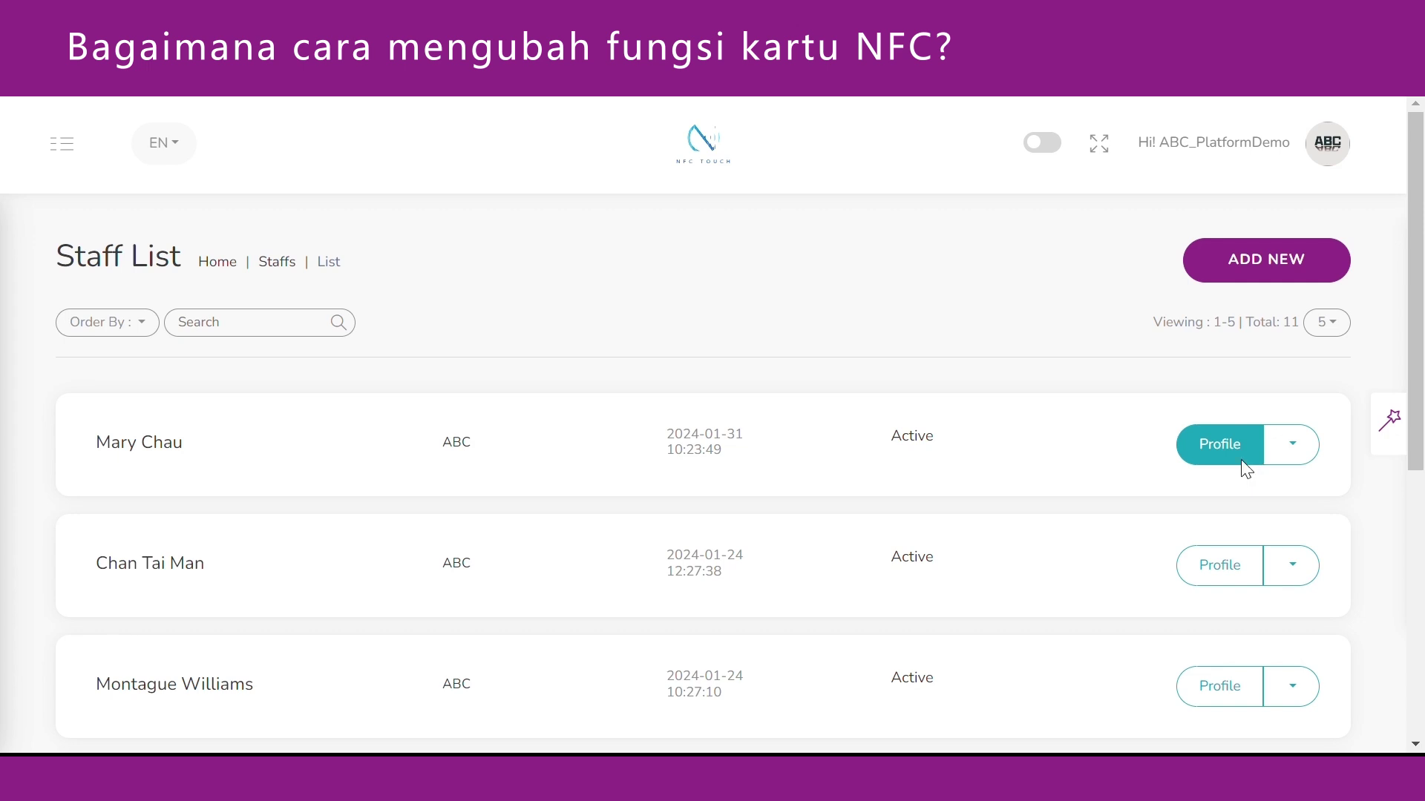
From the staff member's profile, change the Smart Business Card ID to N/A and submit.
{"action": "left_click", "coordinate": [1241, 461]}
{"action": "scroll", "coordinate": [1183, 492], "scroll_direction": "down", "scroll_amount": 15}
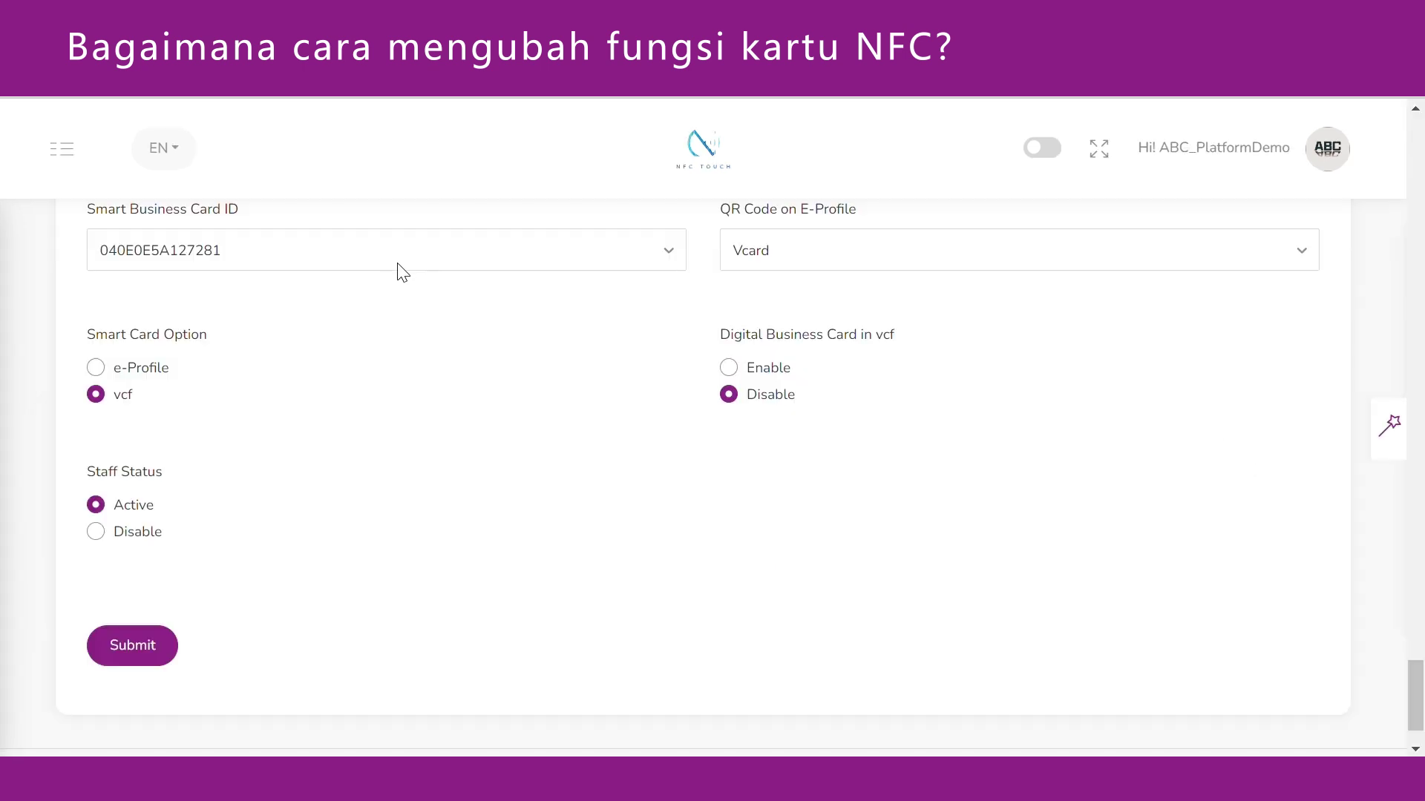
{"action": "left_click", "coordinate": [398, 264]}
{"action": "left_click", "coordinate": [404, 290]}
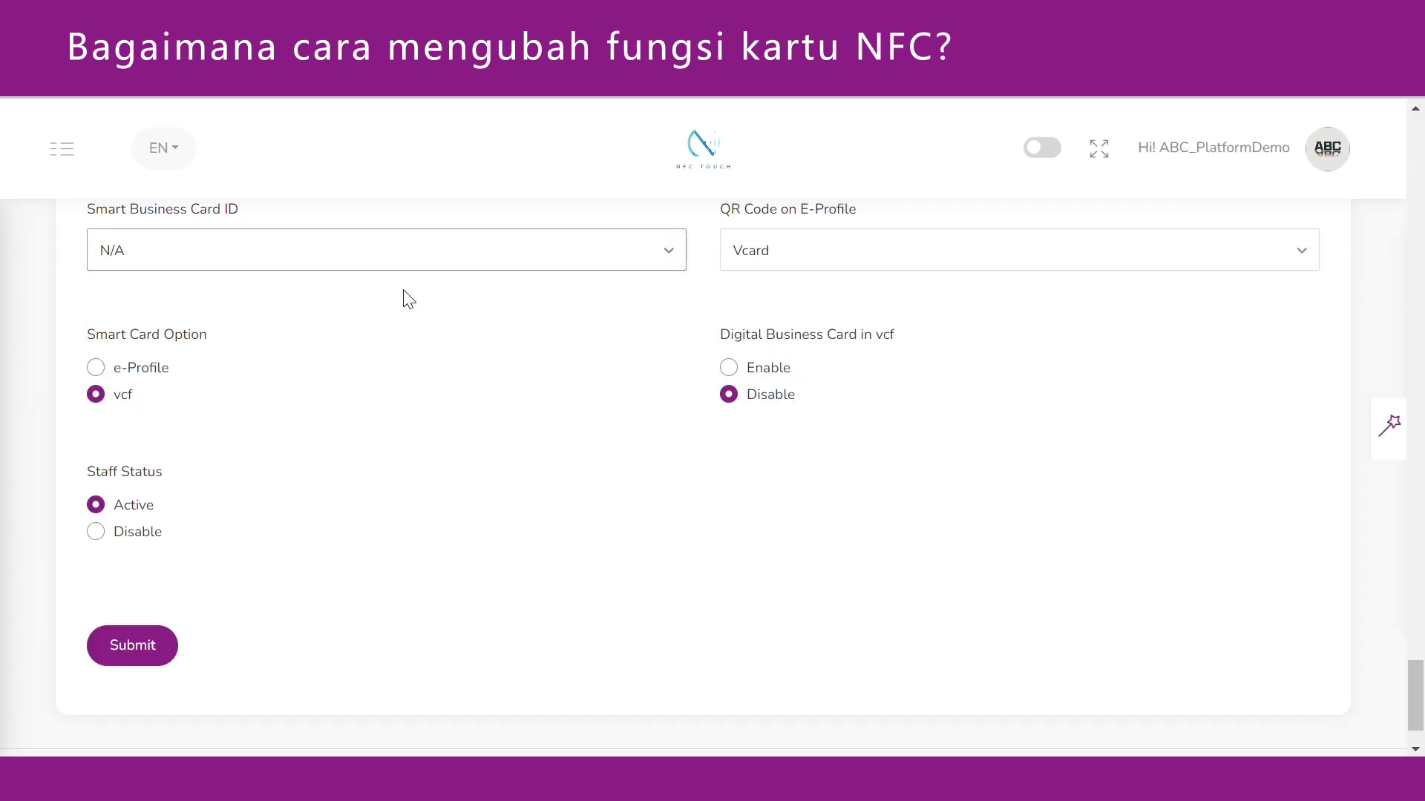
{"action": "left_click", "coordinate": [170, 663]}
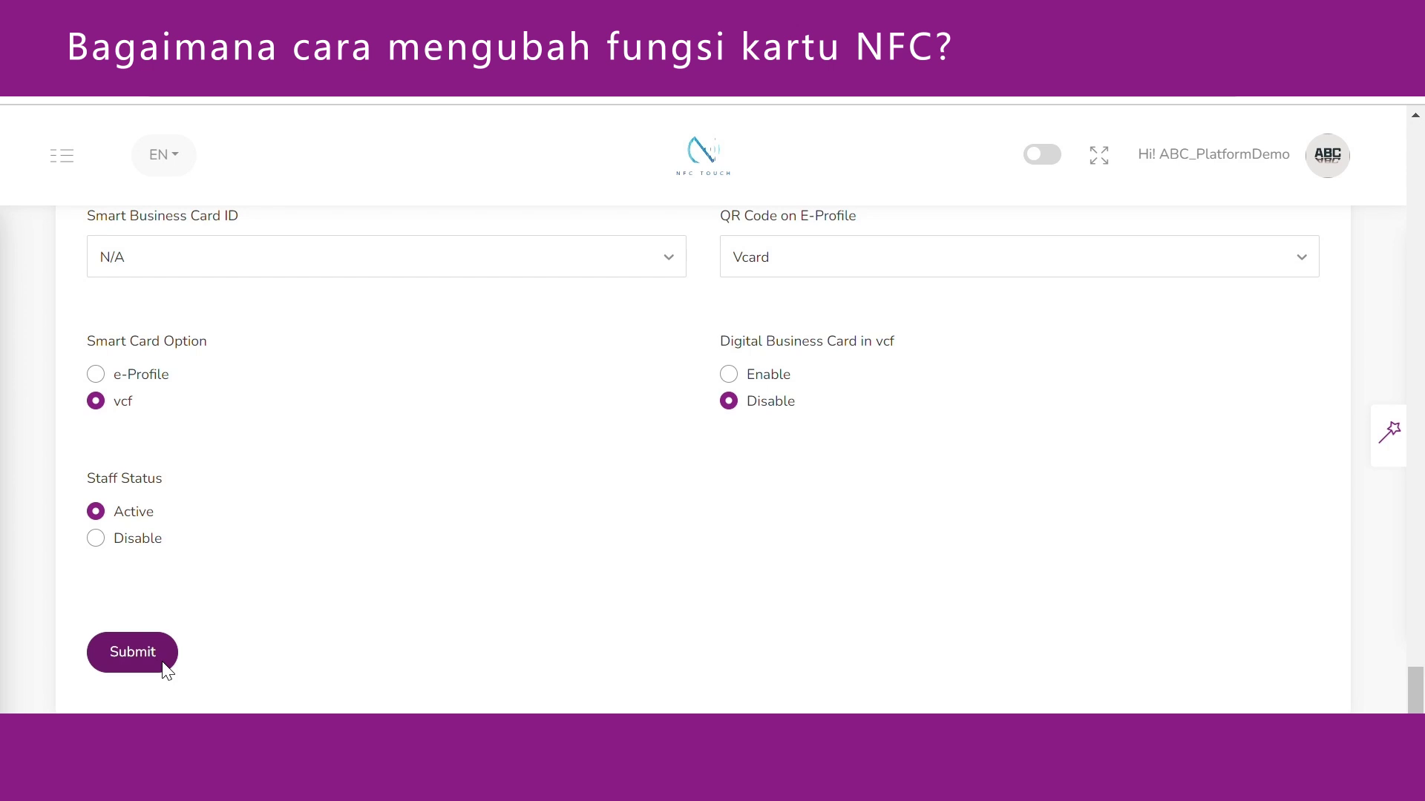
{"action": "left_click", "coordinate": [163, 664]}
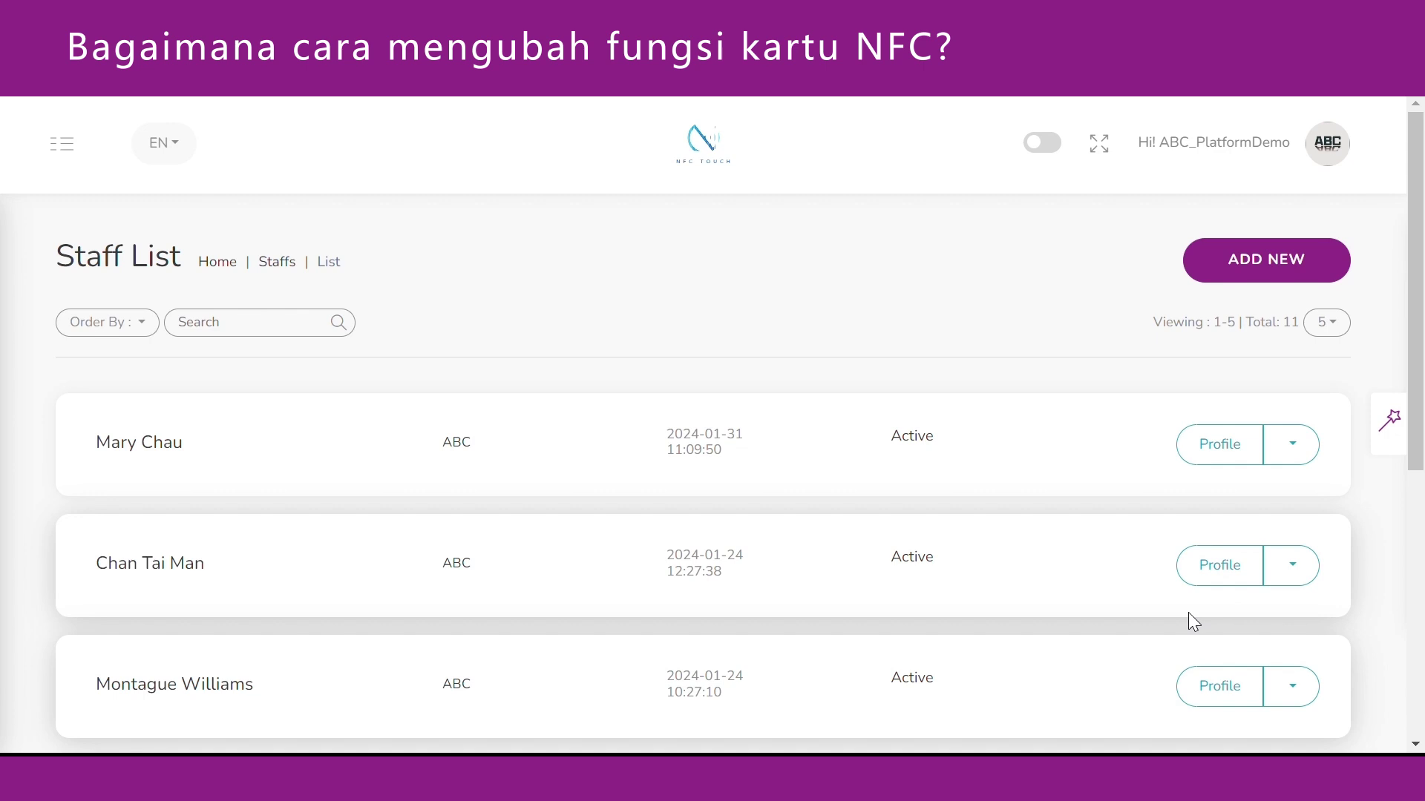
{"action": "scroll", "coordinate": [1190, 620], "scroll_direction": "down", "scroll_amount": 3}
{"action": "left_click", "coordinate": [1290, 587]}
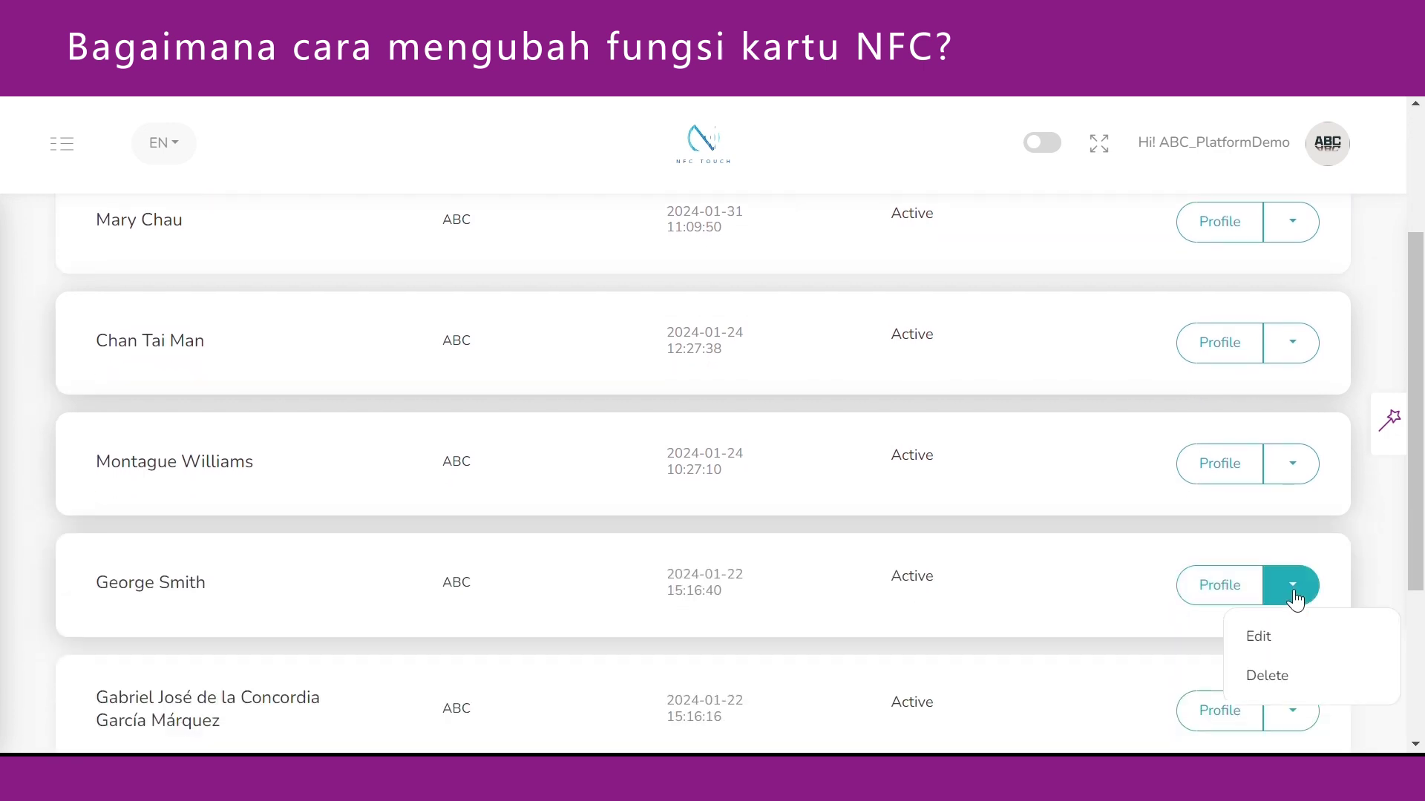
{"action": "left_click", "coordinate": [1290, 635]}
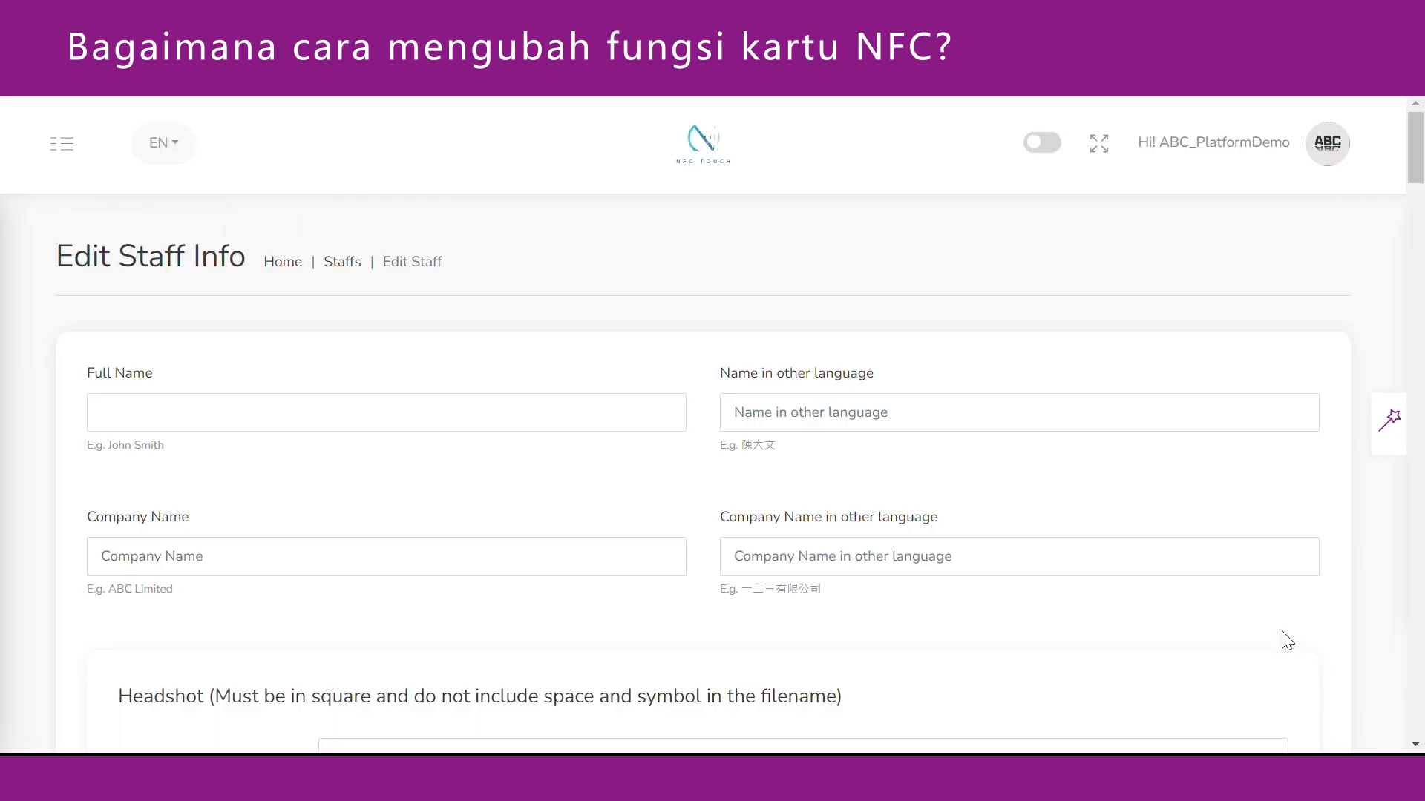
{"action": "left_click_drag", "start_coordinate": [1419, 142], "coordinate": [1420, 677]}
{"action": "left_click", "coordinate": [668, 283]}
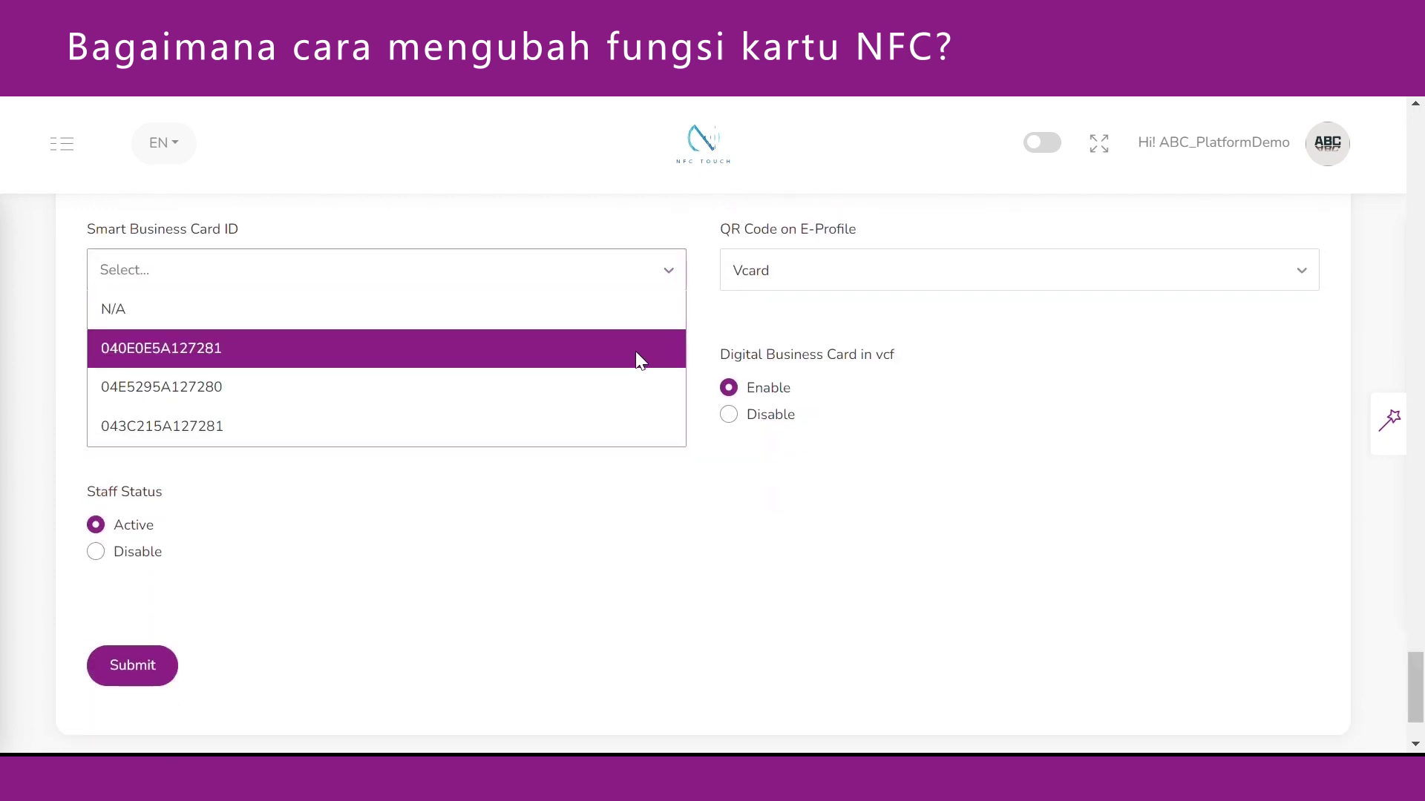
{"action": "left_click", "coordinate": [635, 351]}
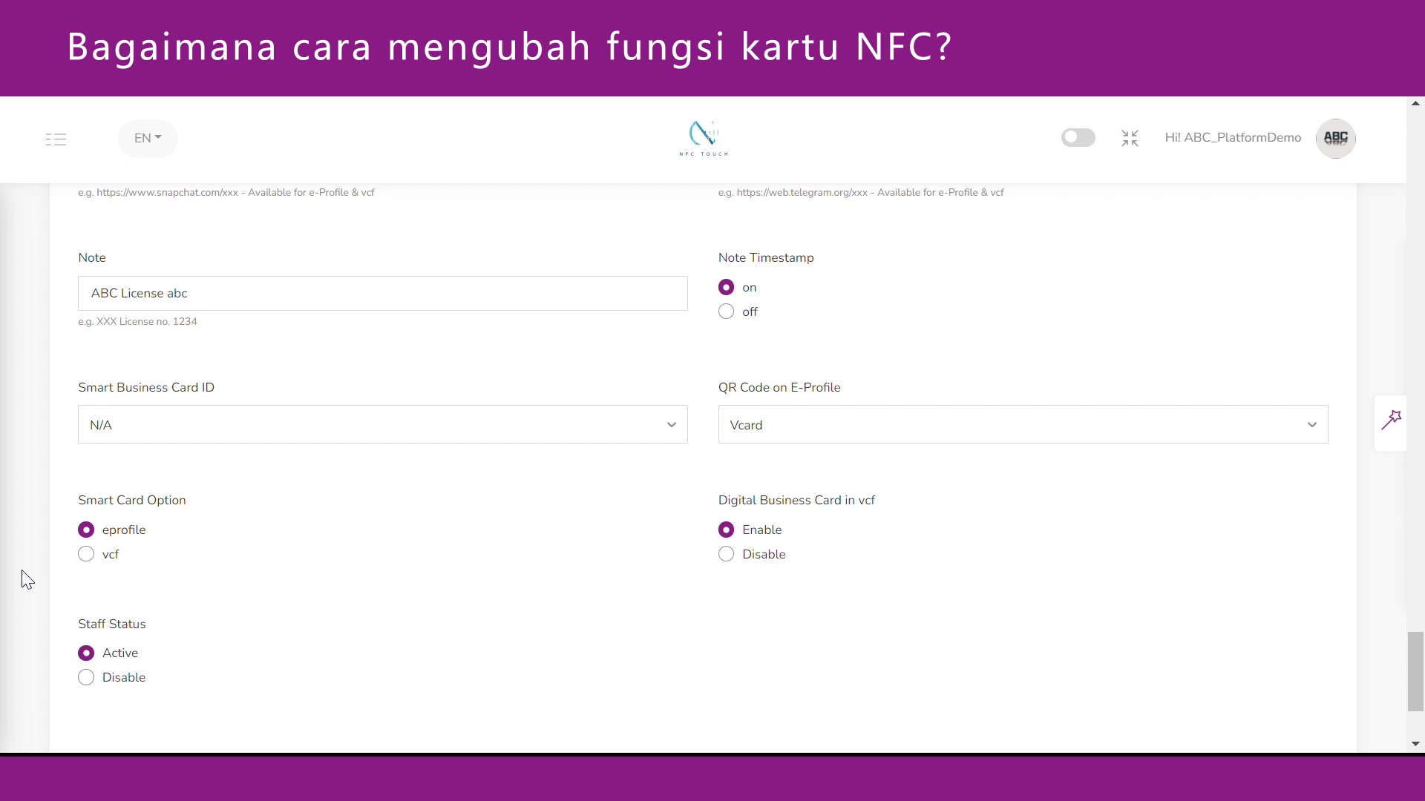
Set Smart Card Option to vcf with Digital Business Card in vcf left on Enable.
{"action": "left_click", "coordinate": [85, 555]}
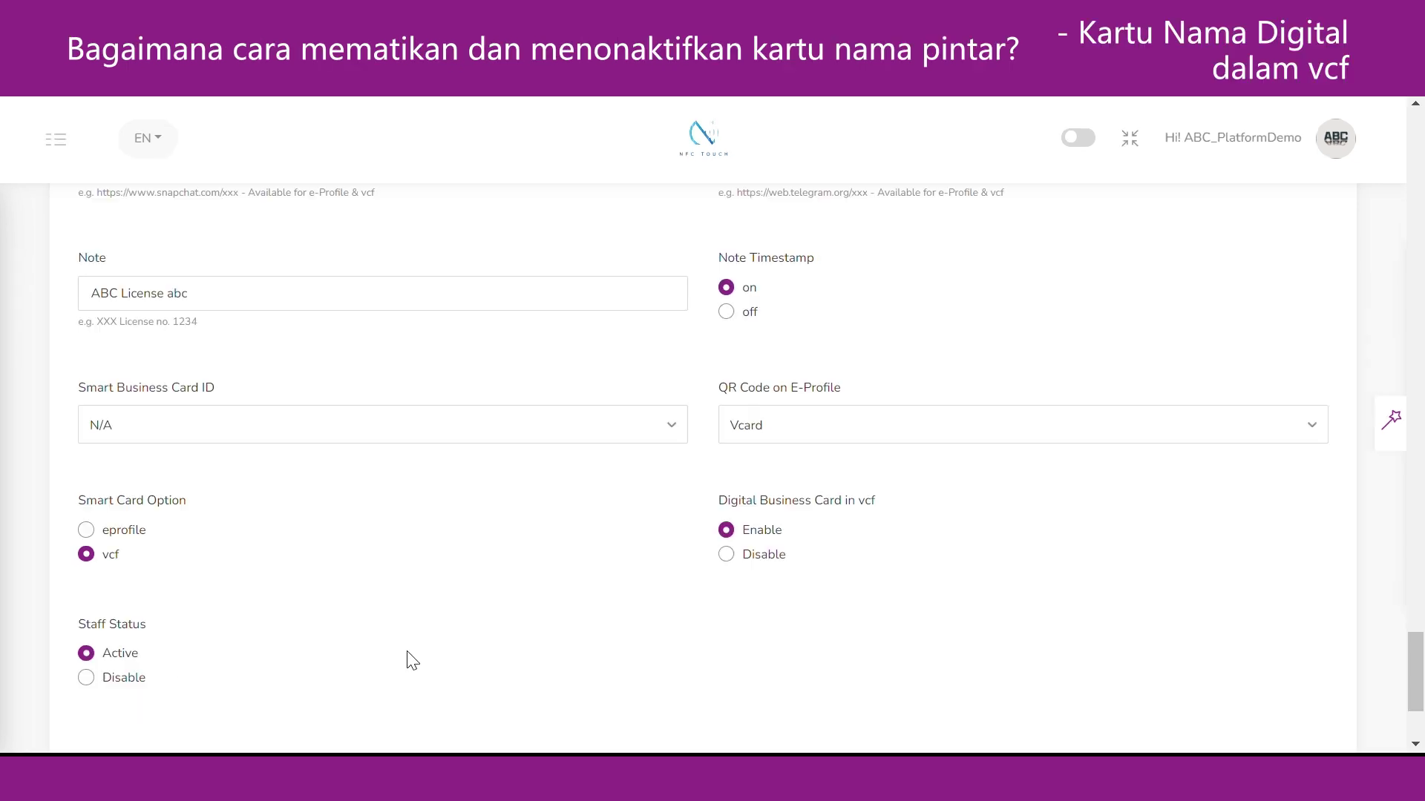
{"action": "left_click", "coordinate": [764, 529]}
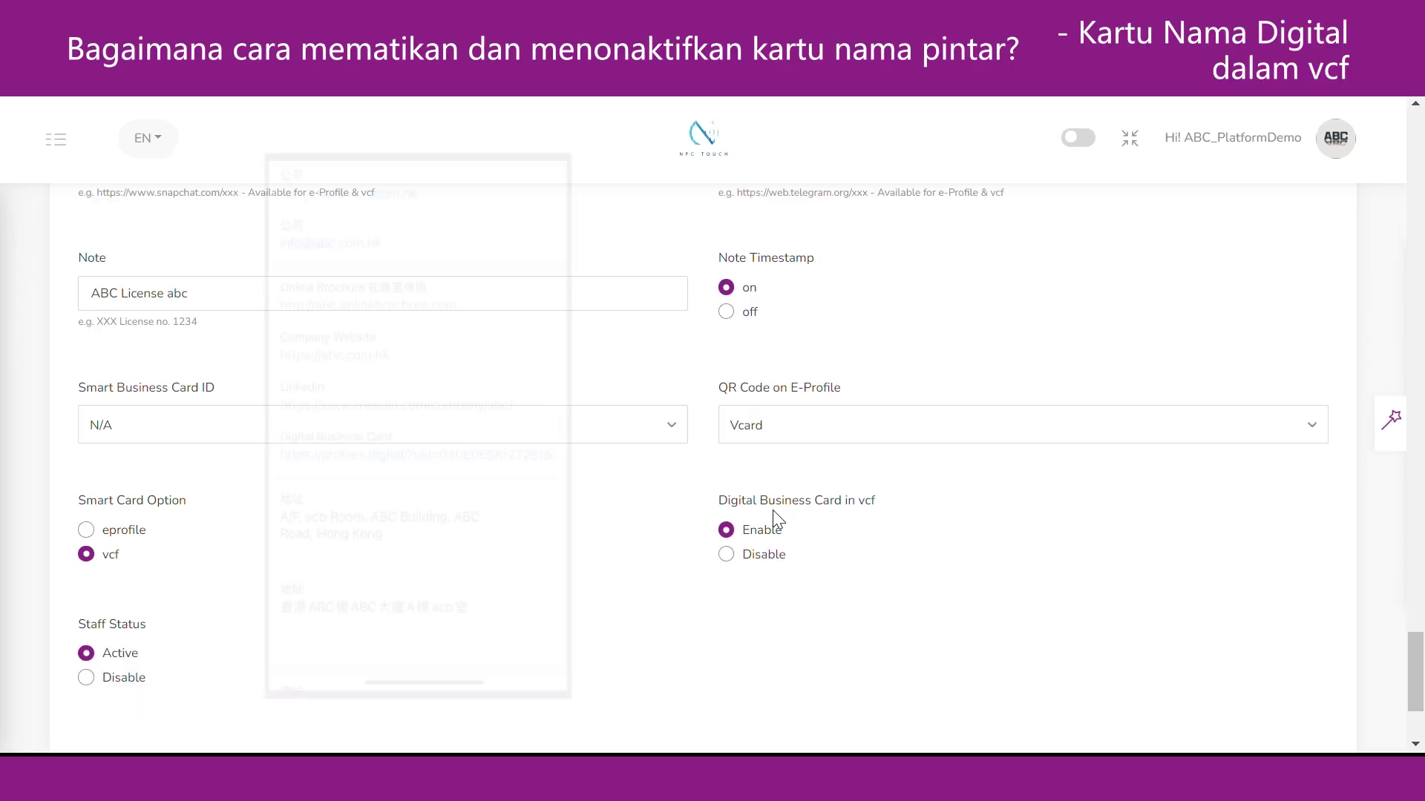
{"action": "left_click", "coordinate": [730, 567]}
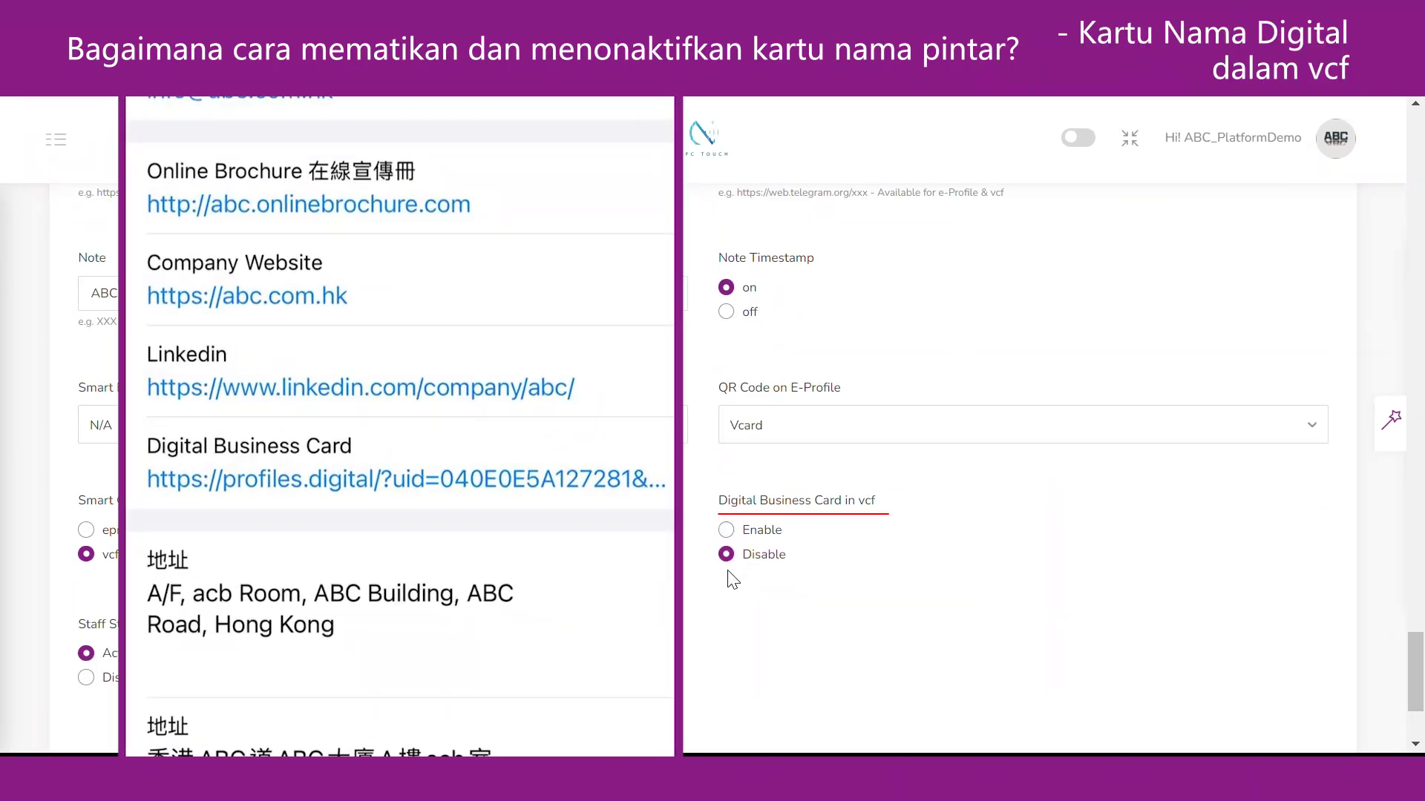
{"action": "left_click", "coordinate": [730, 532]}
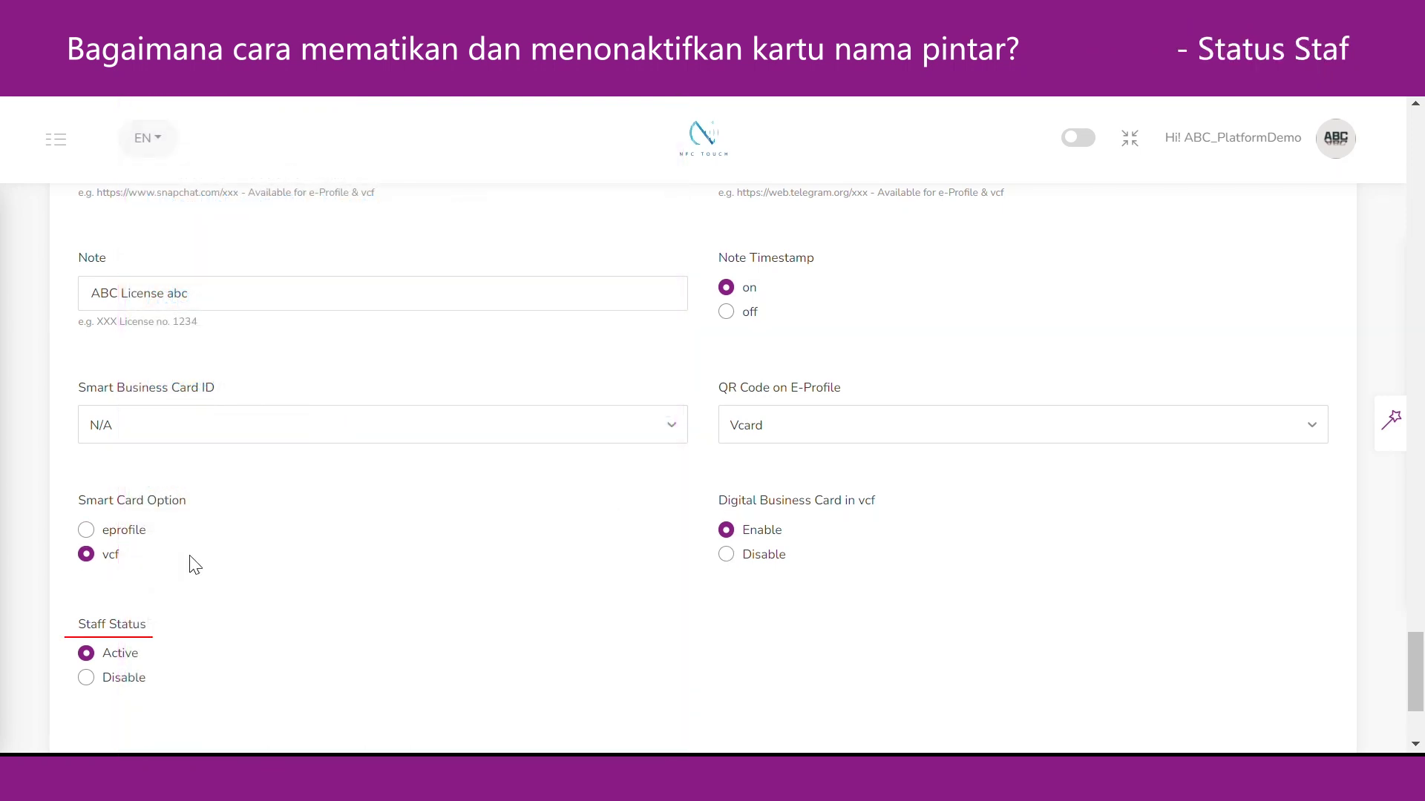
Switch the staff member's Staff Status to Disable.
{"action": "left_click", "coordinate": [86, 678]}
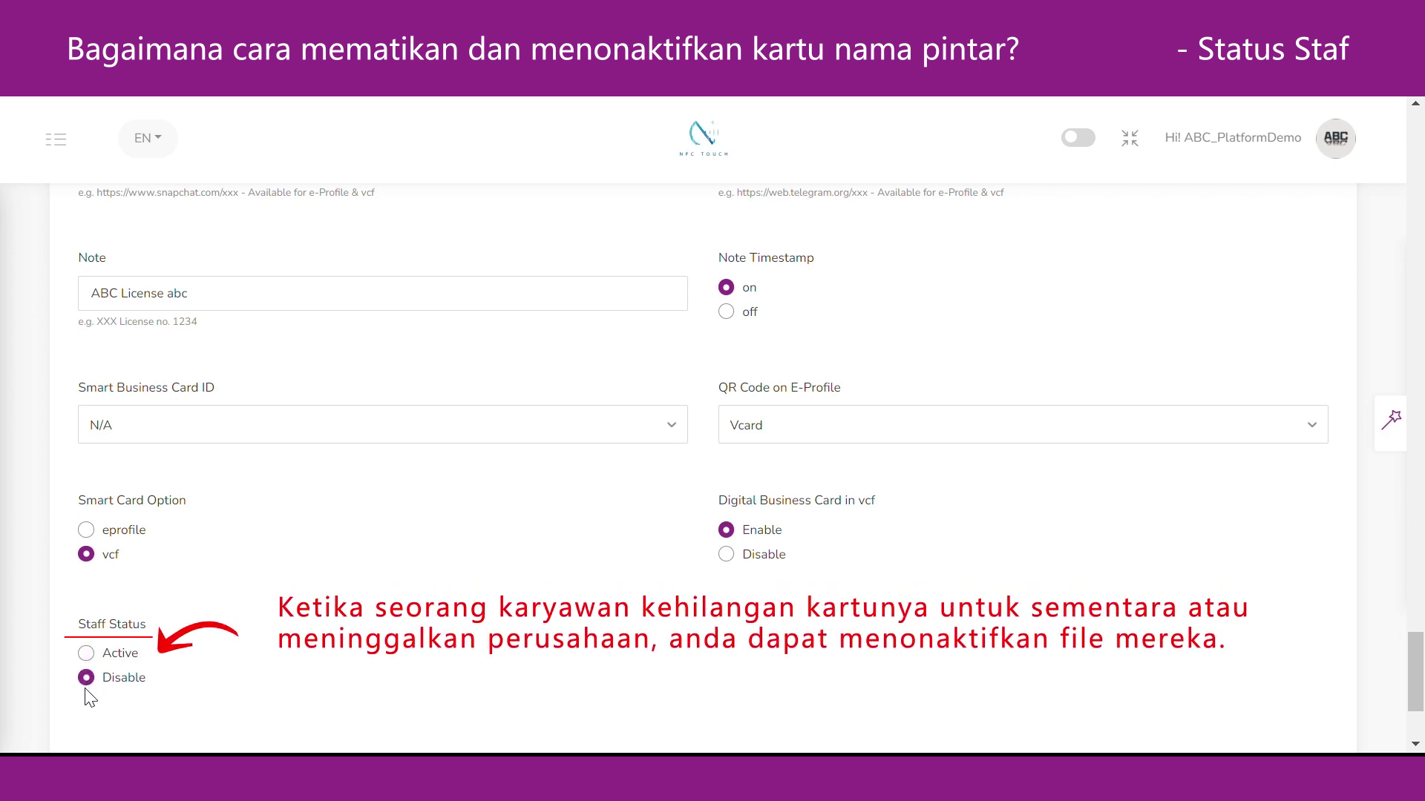
{"action": "scroll", "coordinate": [713, 595], "scroll_direction": "down", "scroll_amount": 3}
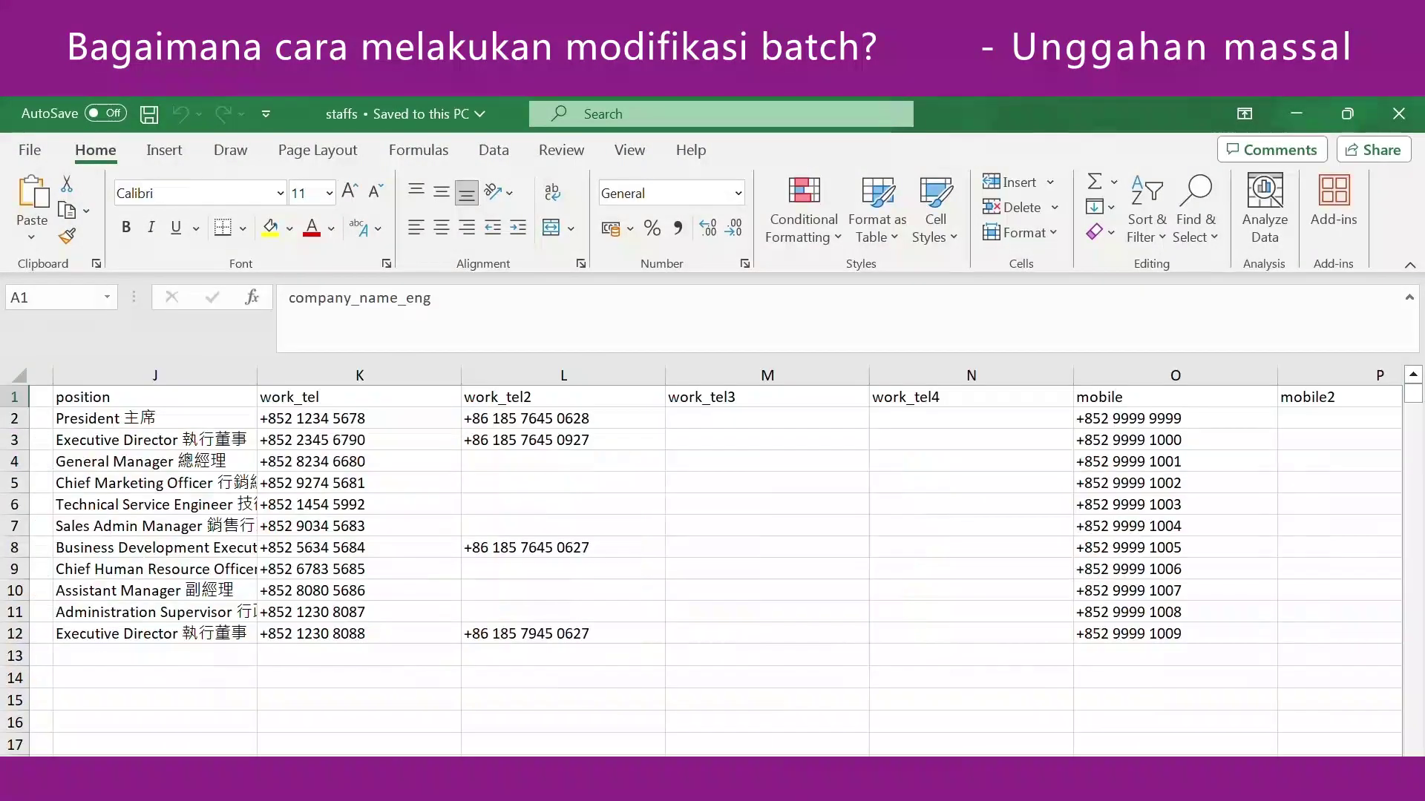
Replace the position in cell J12 with 'General Manager 總經理'.
{"action": "left_click", "coordinate": [213, 638]}
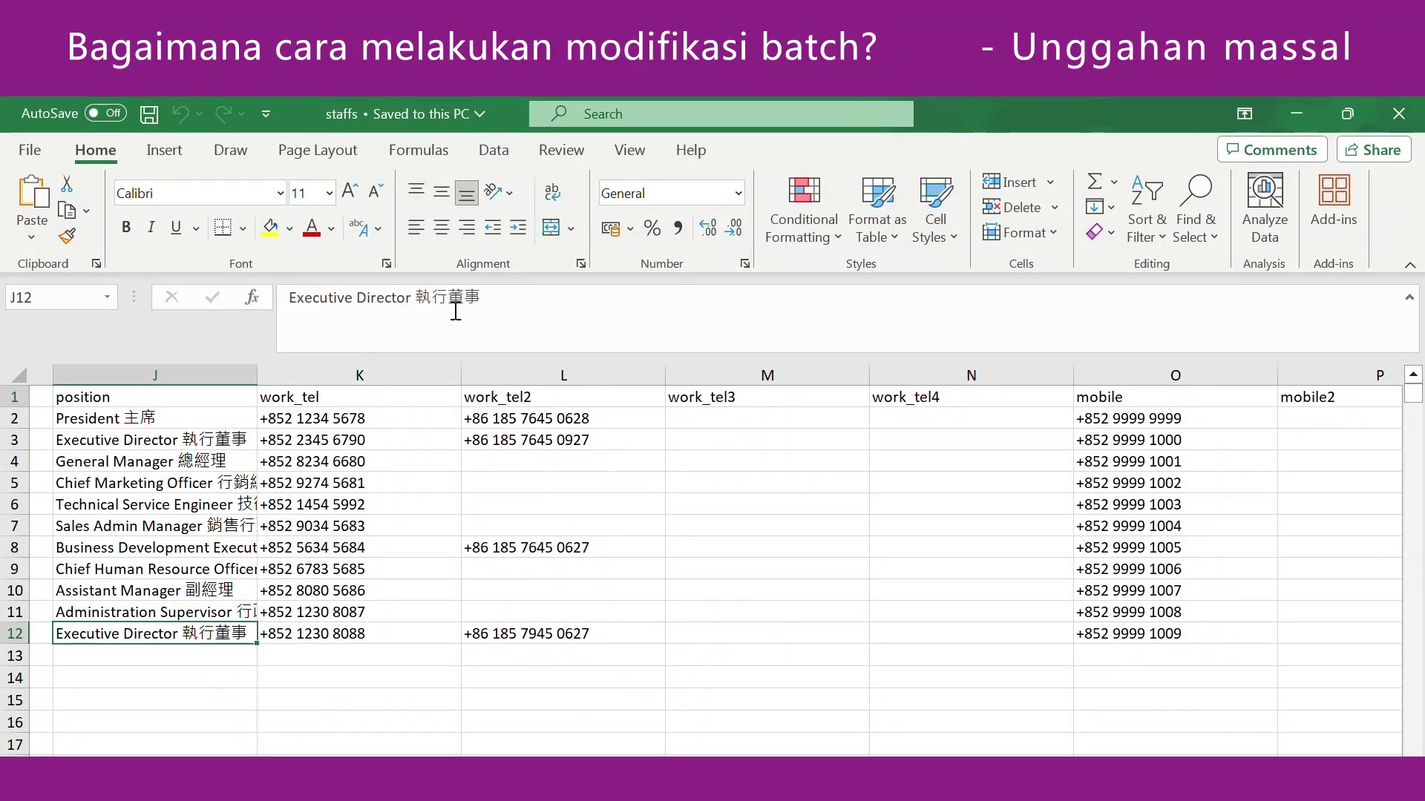
{"action": "left_click_drag", "start_coordinate": [482, 297], "coordinate": [270, 317]}
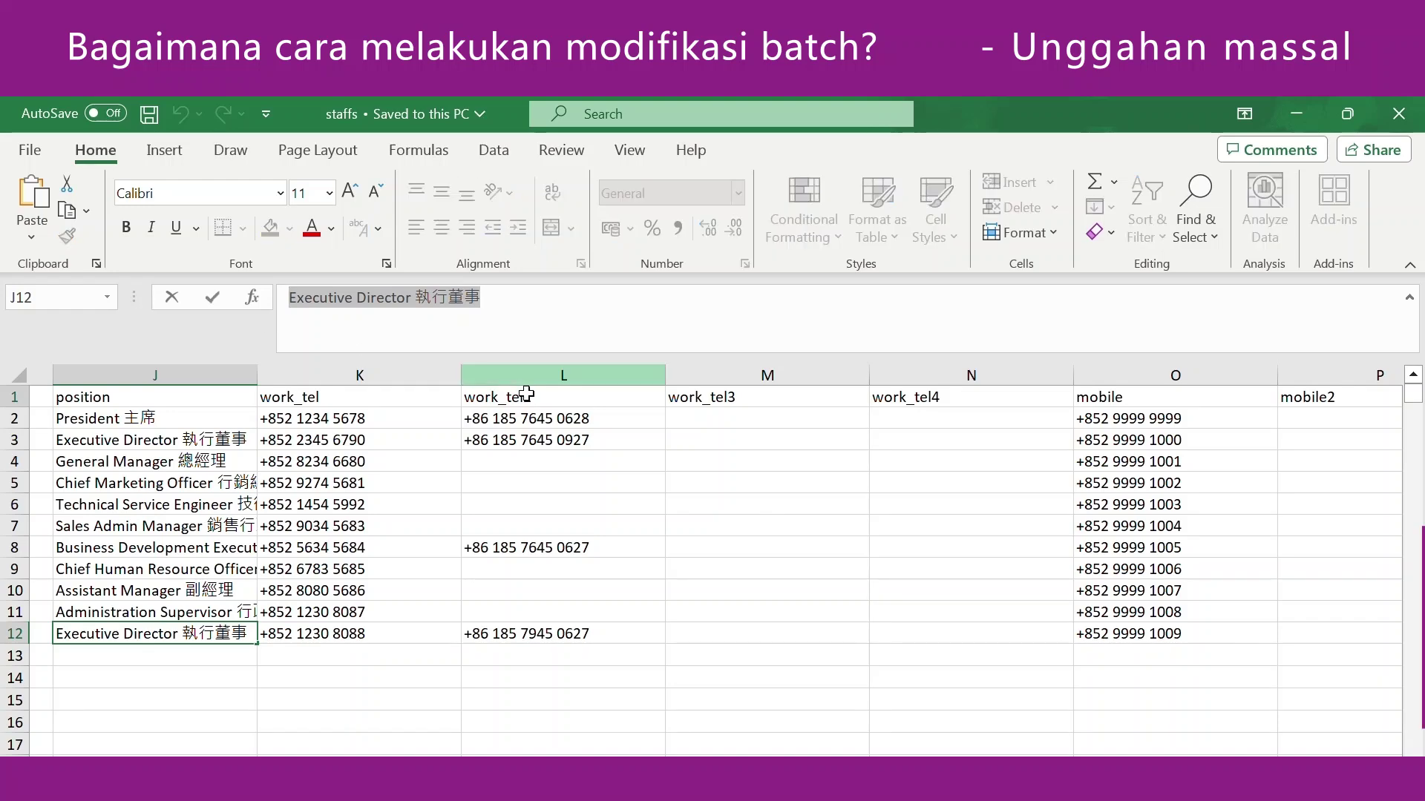
{"action": "type", "text": "General Manager 總經理"}
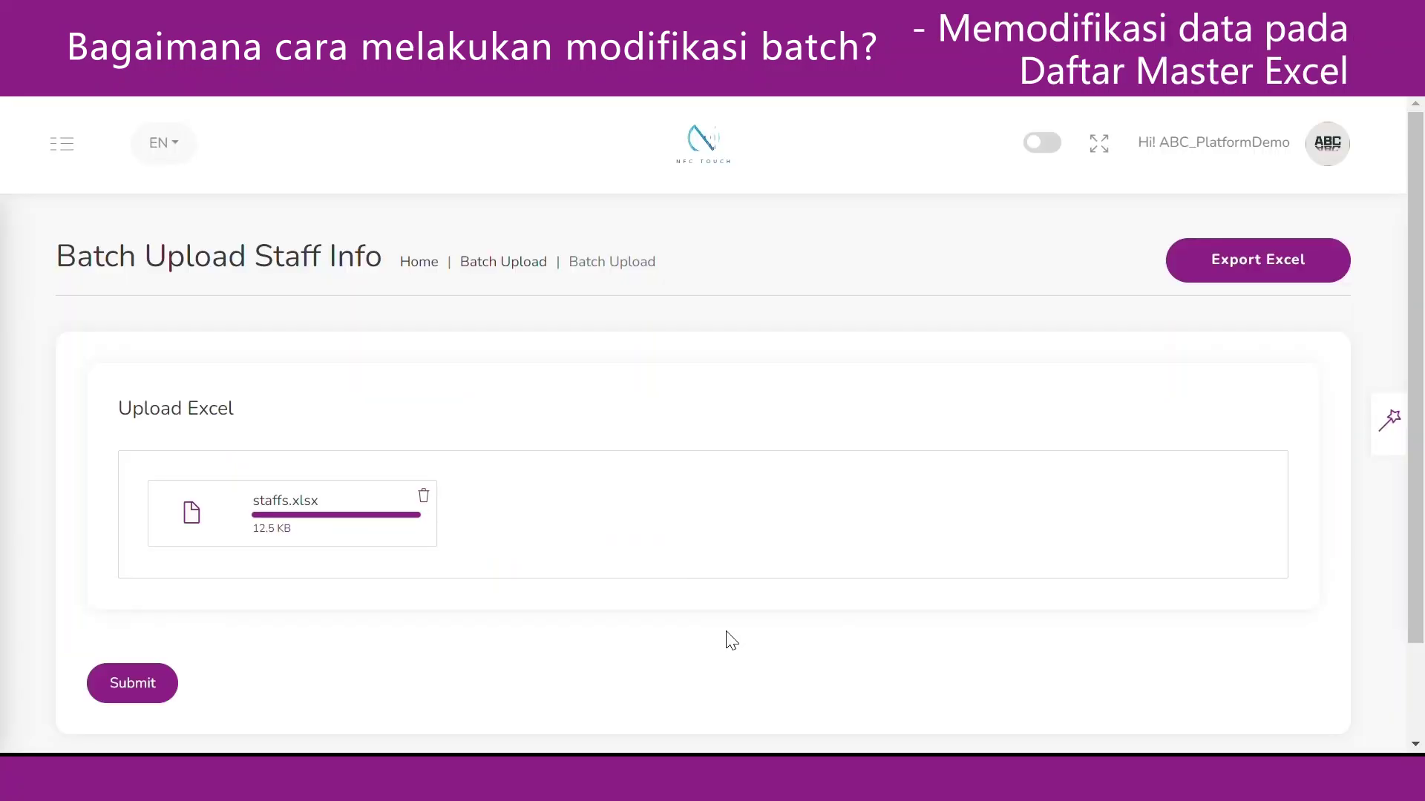
Upload the edited staffs.xlsx through Batch Upload, then go to the Staff List.
{"action": "left_click", "coordinate": [161, 702]}
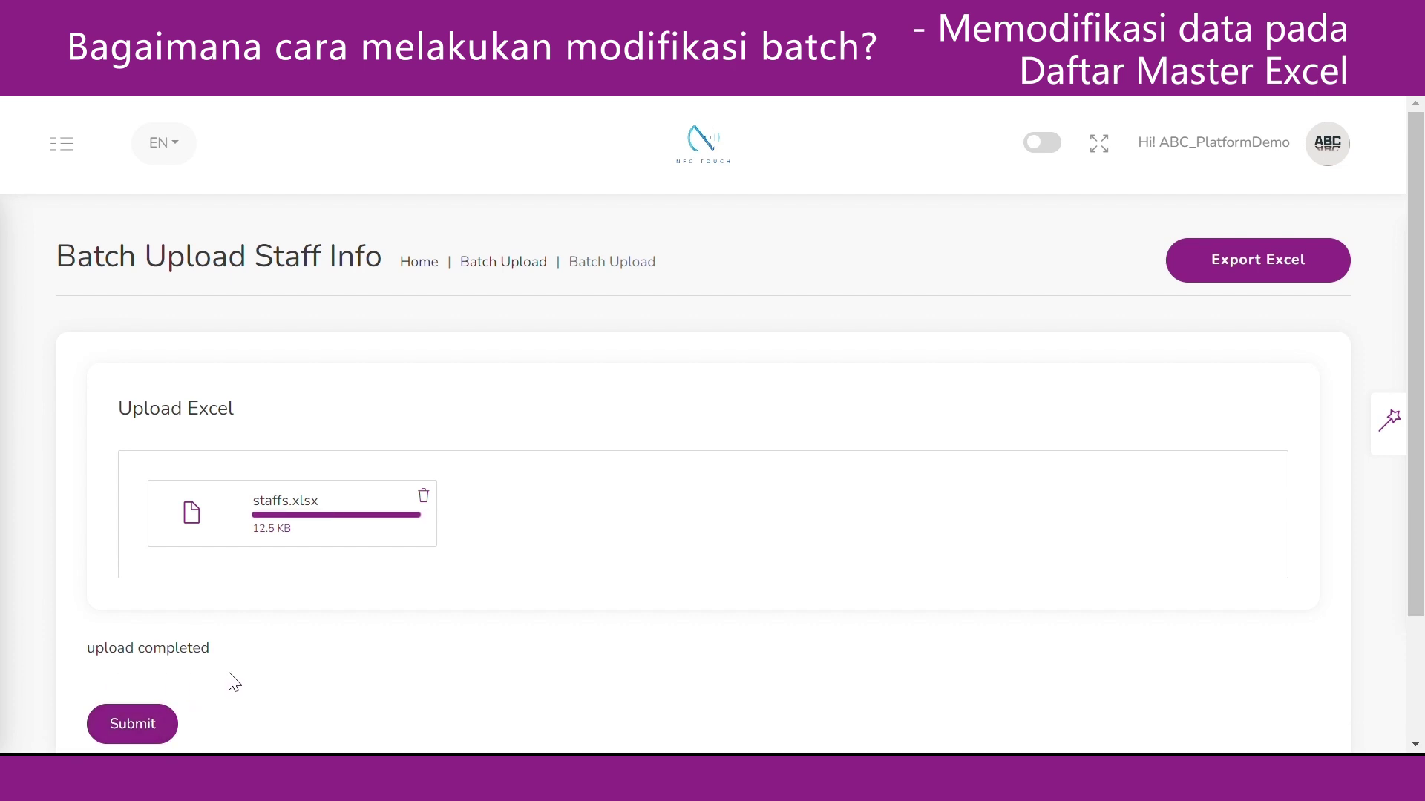
{"action": "left_click", "coordinate": [76, 157]}
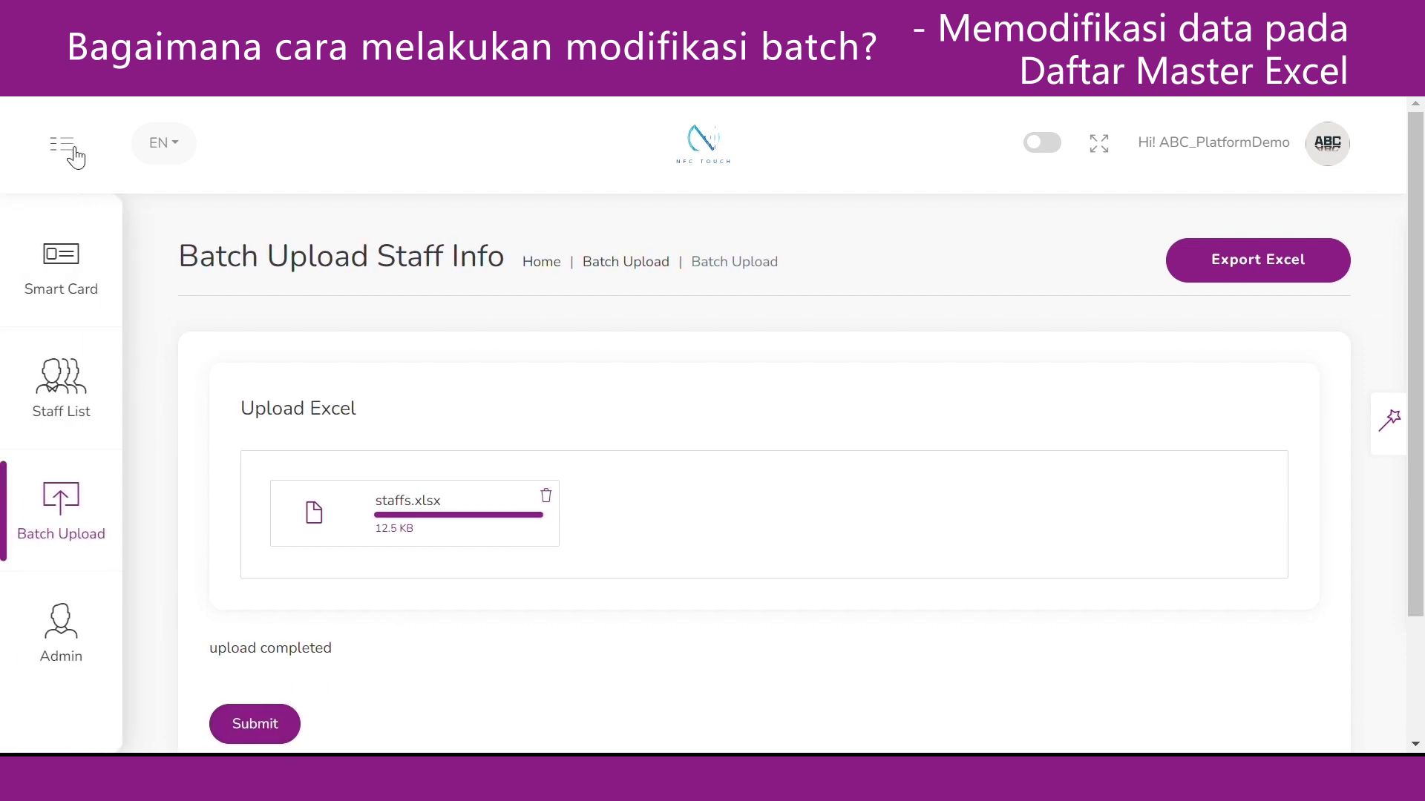
{"action": "left_click", "coordinate": [72, 397]}
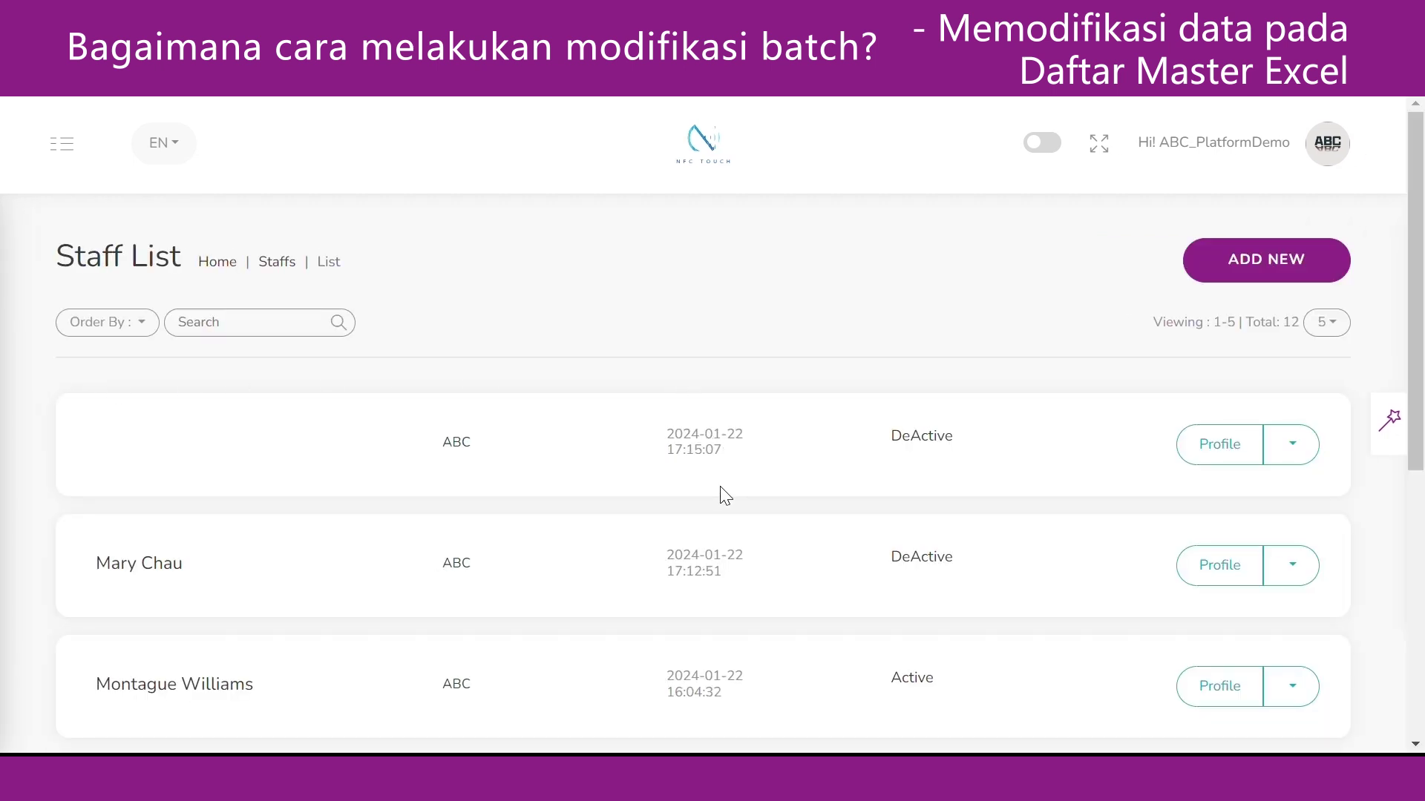
Scroll down through the Staff List.
{"action": "scroll", "coordinate": [721, 487], "scroll_direction": "down", "scroll_amount": 1}
{"action": "scroll", "coordinate": [721, 490], "scroll_direction": "down", "scroll_amount": 3}
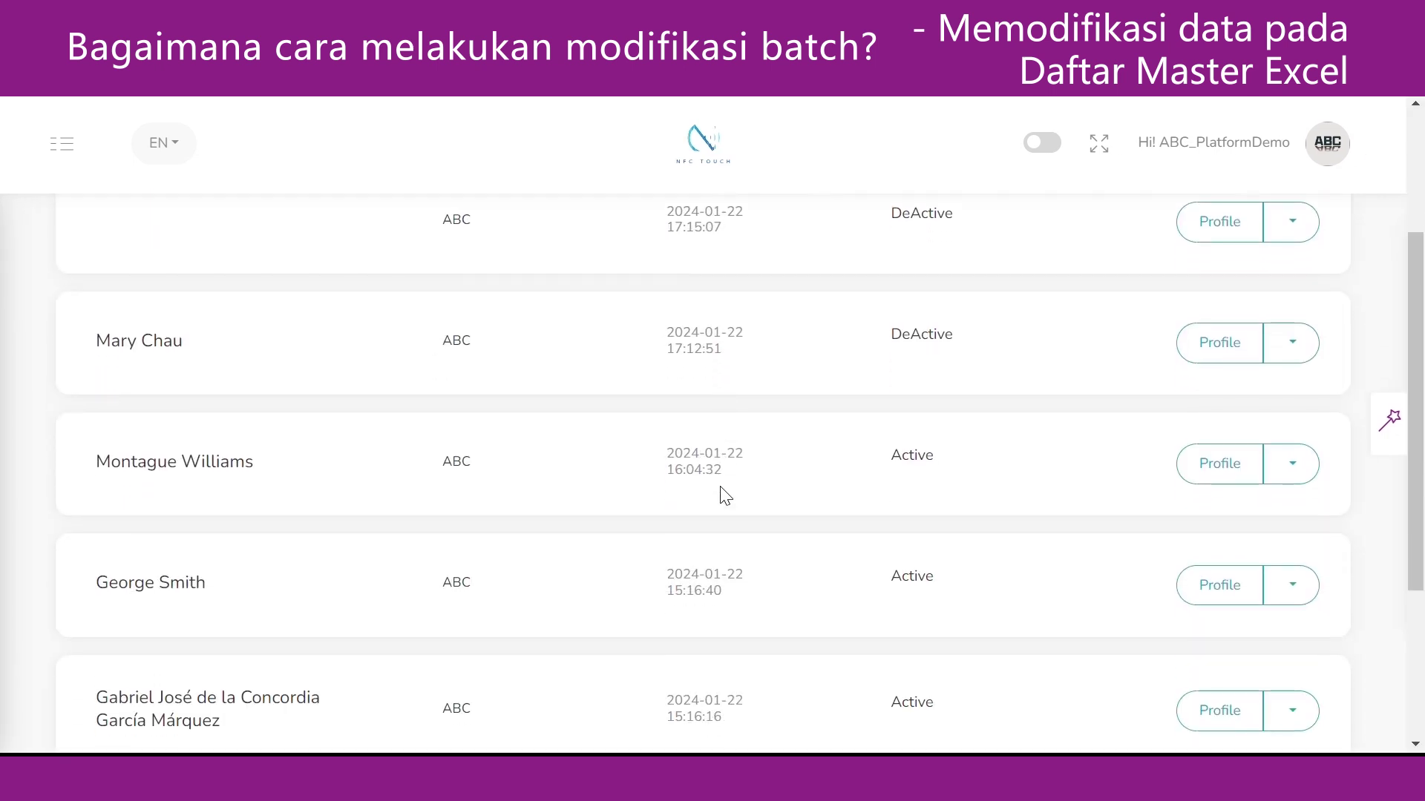
{"action": "scroll", "coordinate": [720, 494], "scroll_direction": "down", "scroll_amount": 1}
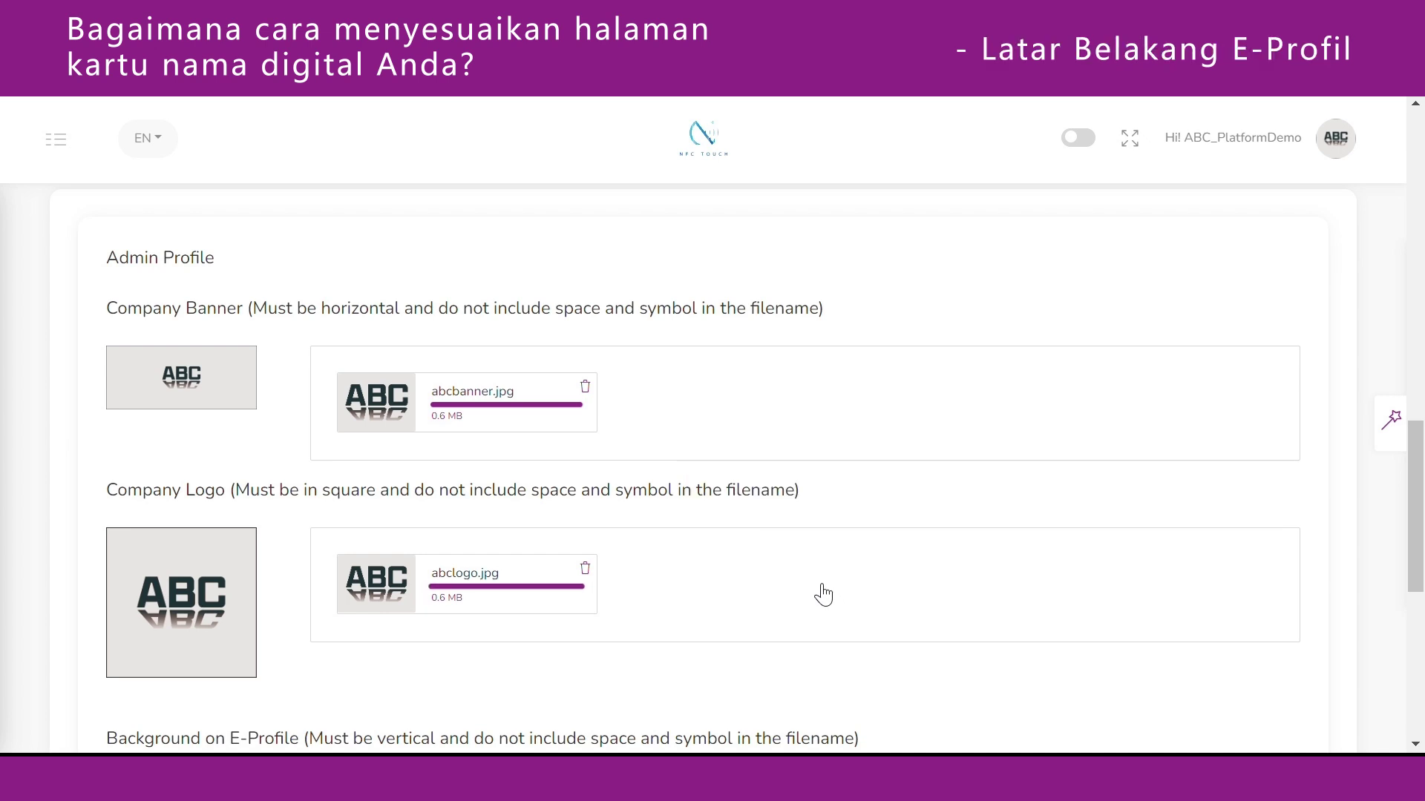
Scroll down the Admin Profile toward the Background on E-Profile section.
{"action": "scroll", "coordinate": [819, 586], "scroll_direction": "down", "scroll_amount": 2}
{"action": "scroll", "coordinate": [816, 583], "scroll_direction": "down", "scroll_amount": 3}
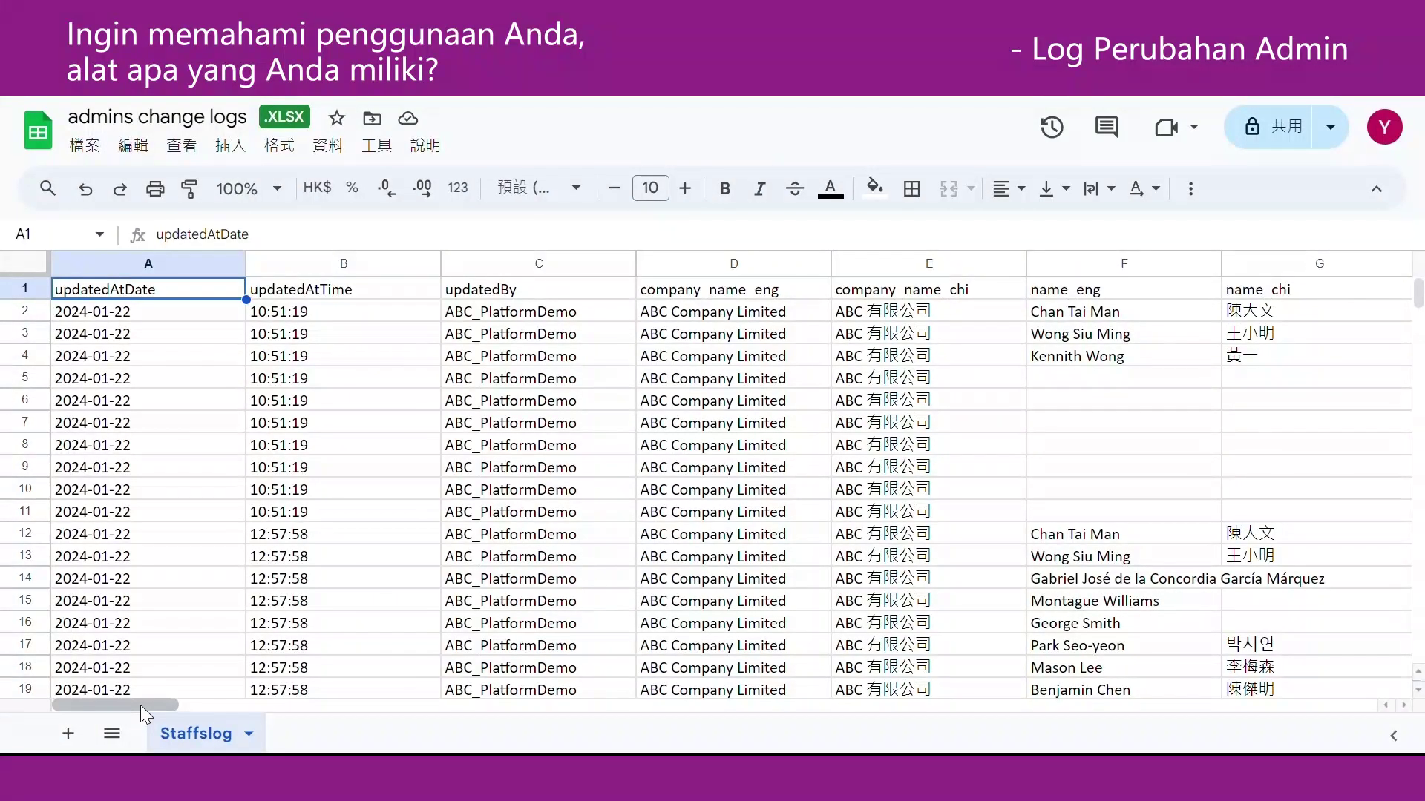
Scroll sideways through the admins change logs, digital business card and staffsVcf log sheets.
{"action": "left_click_drag", "start_coordinate": [140, 705], "coordinate": [541, 696]}
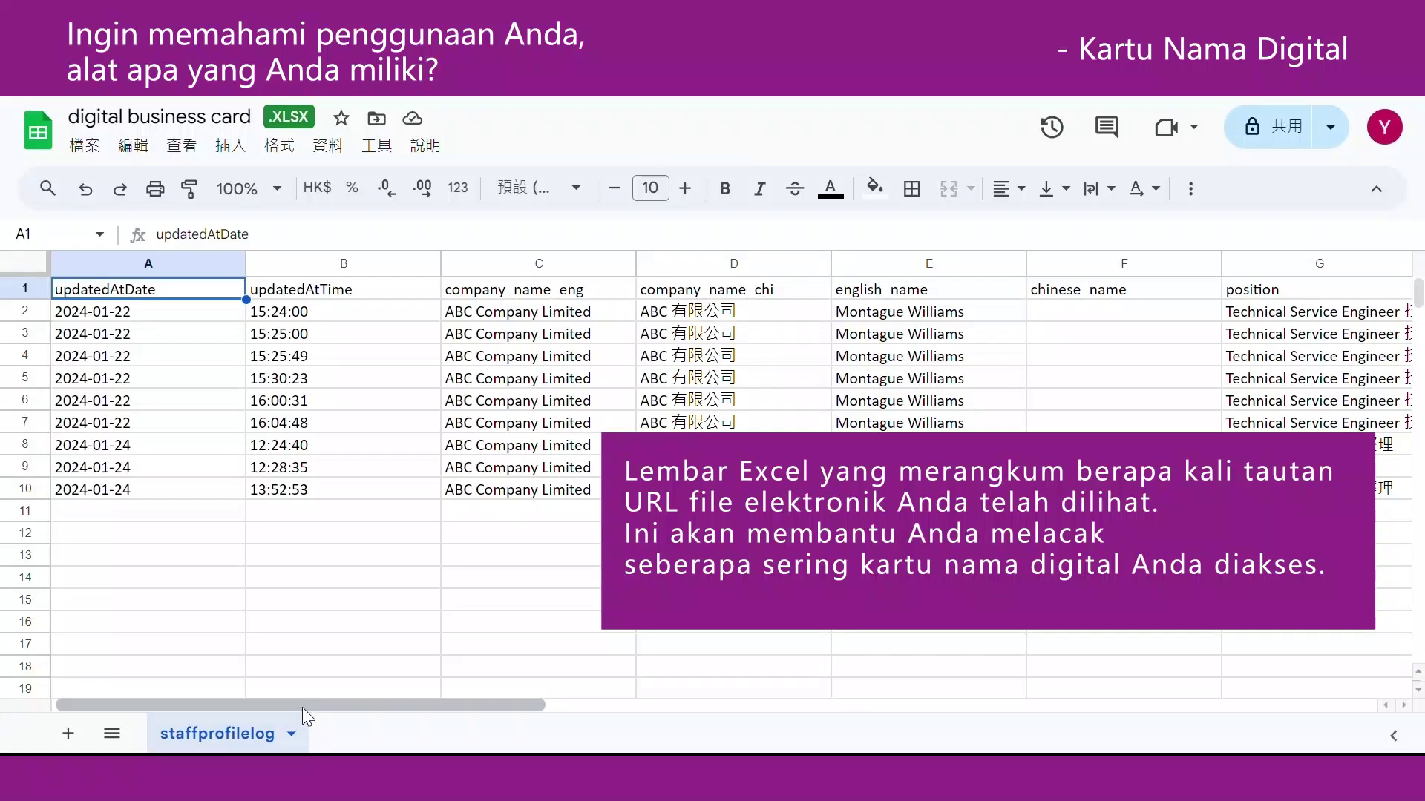
{"action": "left_click_drag", "start_coordinate": [318, 702], "coordinate": [929, 639]}
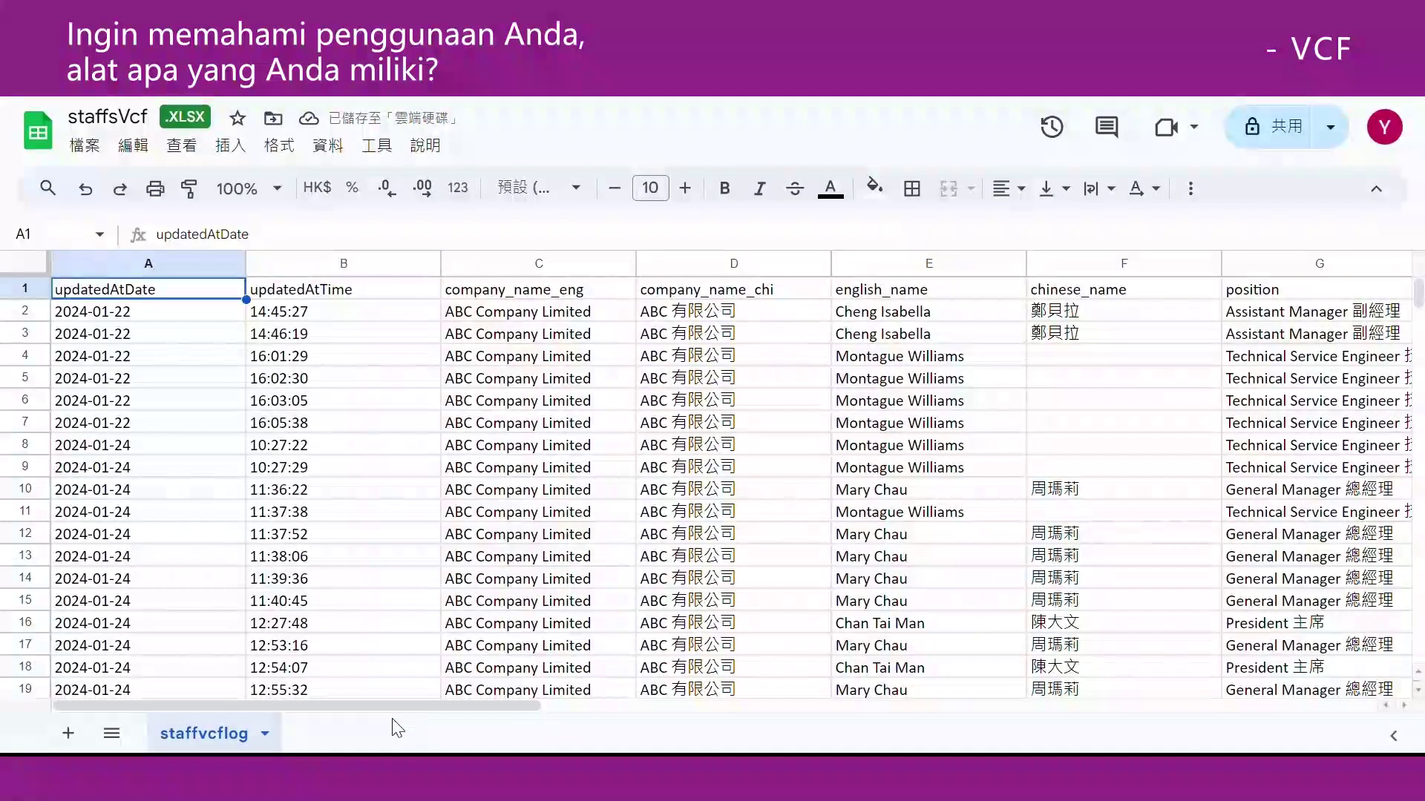
{"action": "left_click_drag", "start_coordinate": [395, 709], "coordinate": [960, 685]}
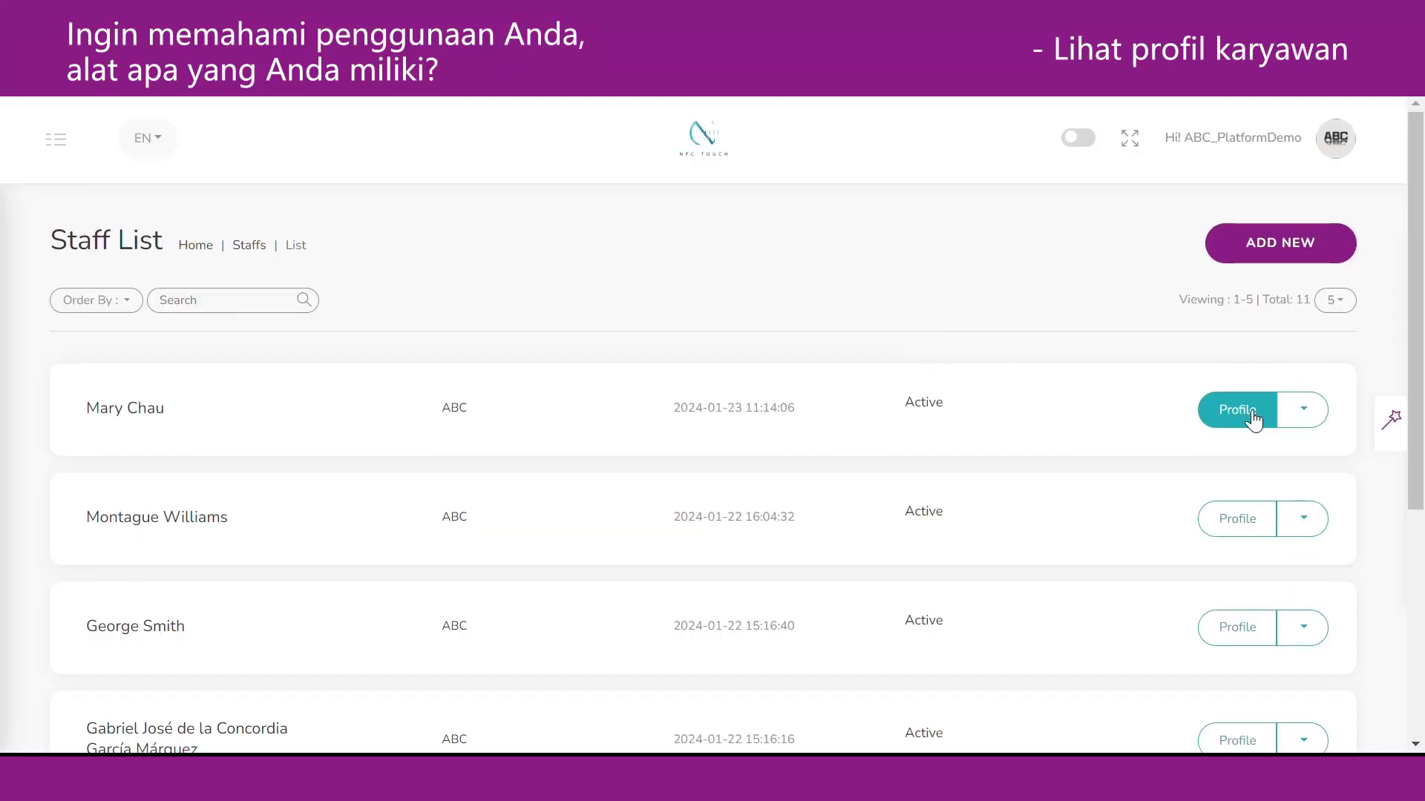
Open the first staff member's profile and scroll through its details and visitor statistics.
{"action": "left_click", "coordinate": [1253, 420]}
{"action": "scroll", "coordinate": [1254, 421], "scroll_direction": "down", "scroll_amount": 1}
{"action": "scroll", "coordinate": [1254, 421], "scroll_direction": "down", "scroll_amount": 2}
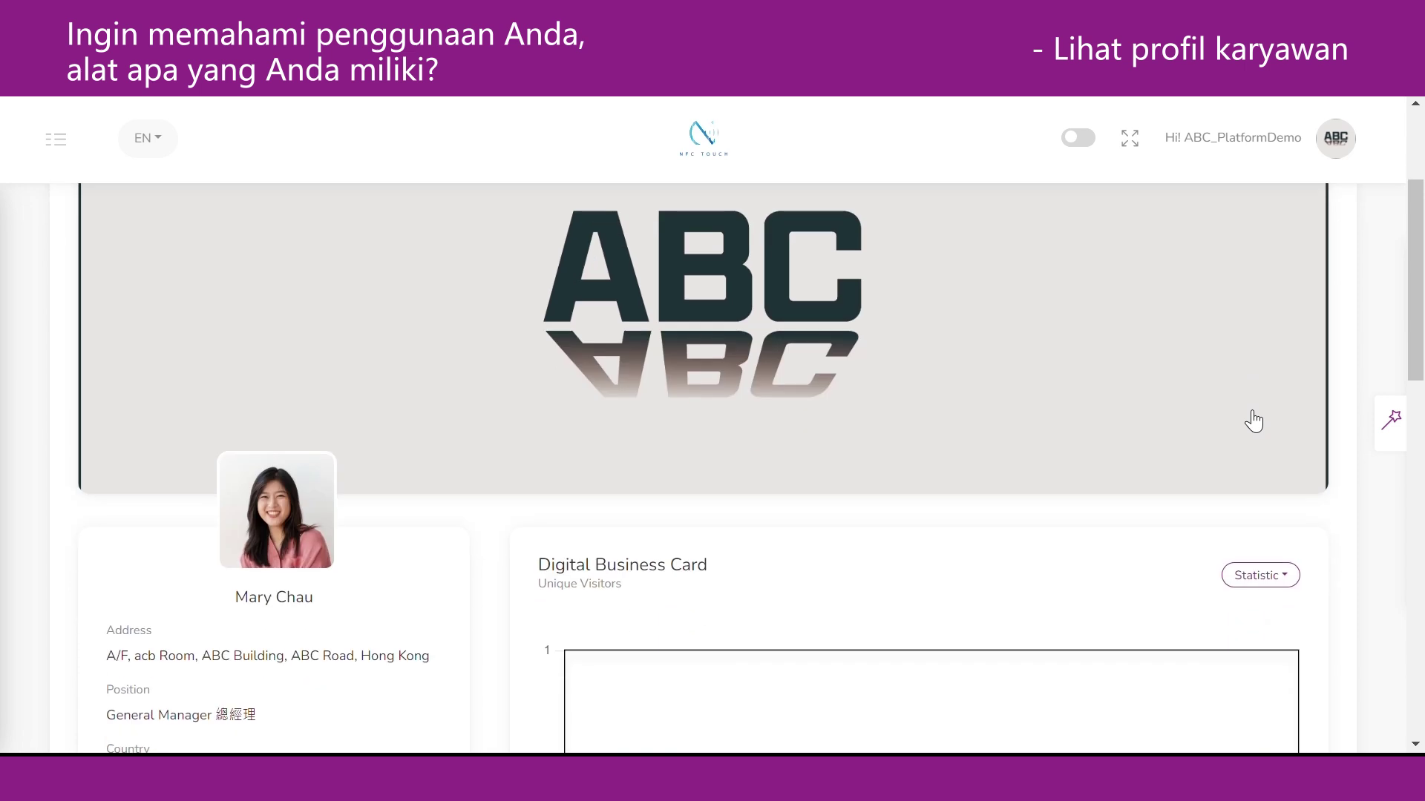
{"action": "scroll", "coordinate": [1253, 421], "scroll_direction": "down", "scroll_amount": 3}
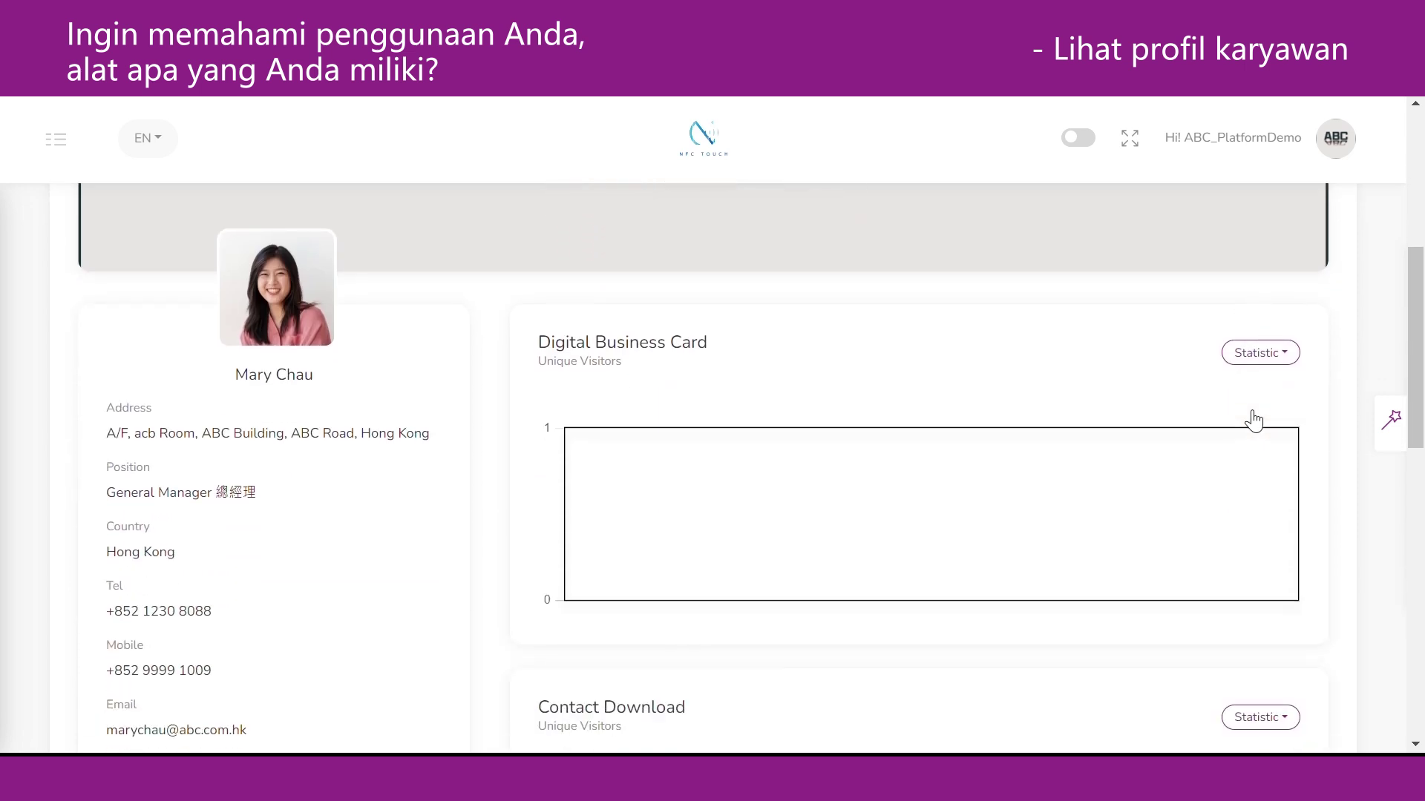
{"action": "scroll", "coordinate": [1252, 420], "scroll_direction": "down", "scroll_amount": 3}
{"action": "scroll", "coordinate": [1253, 422], "scroll_direction": "down", "scroll_amount": 4}
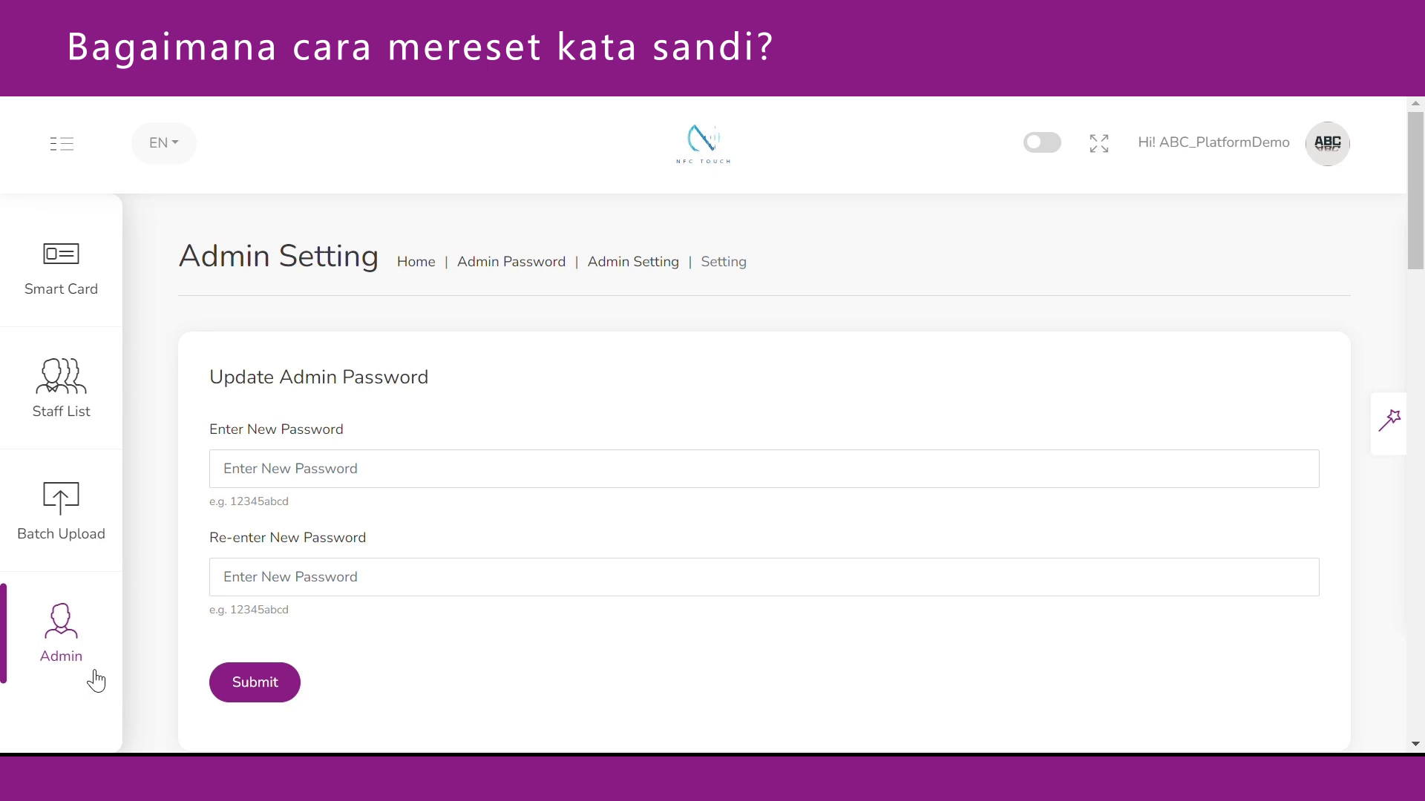
Enter the new admin password in both password fields and submit it.
{"action": "left_click", "coordinate": [185, 481]}
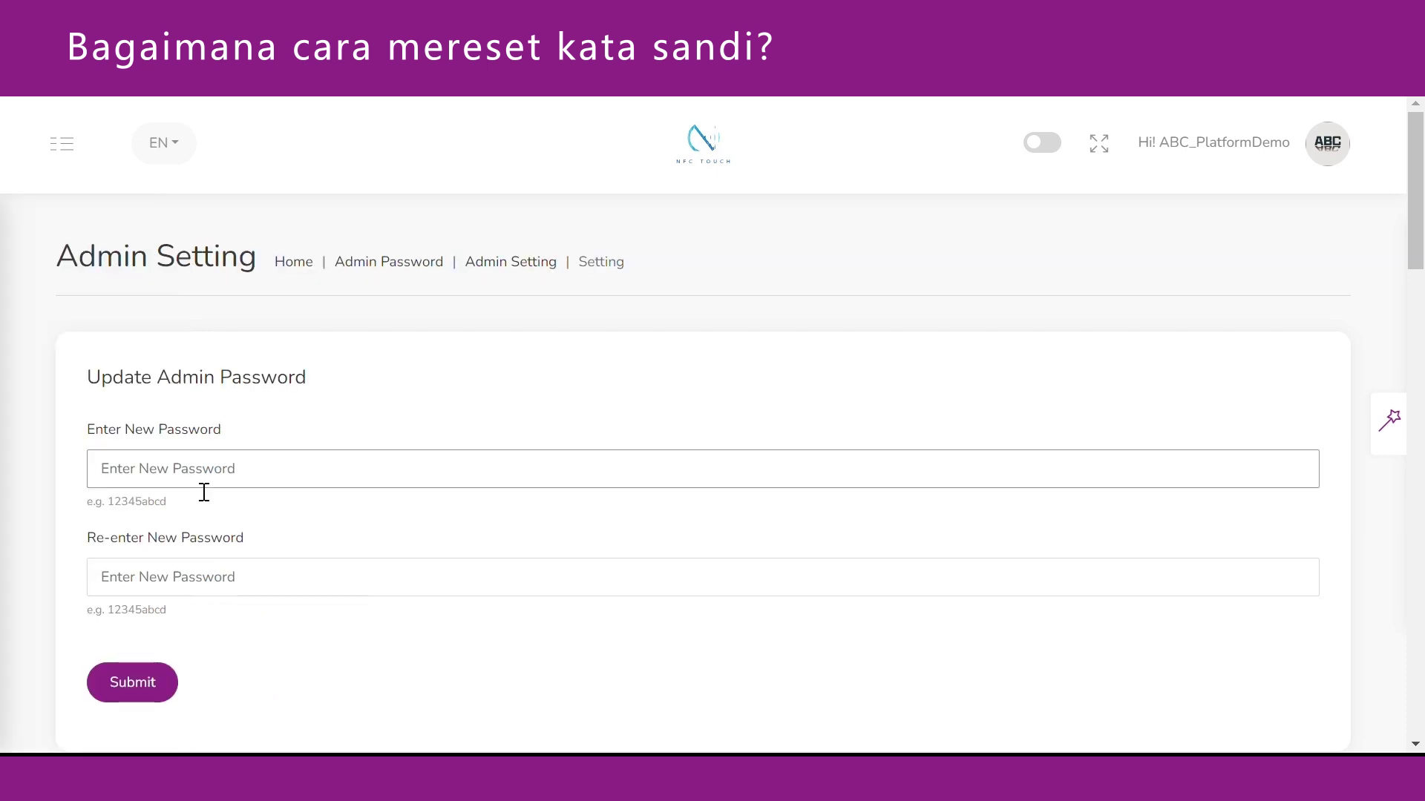
{"action": "type", "text": "123"}
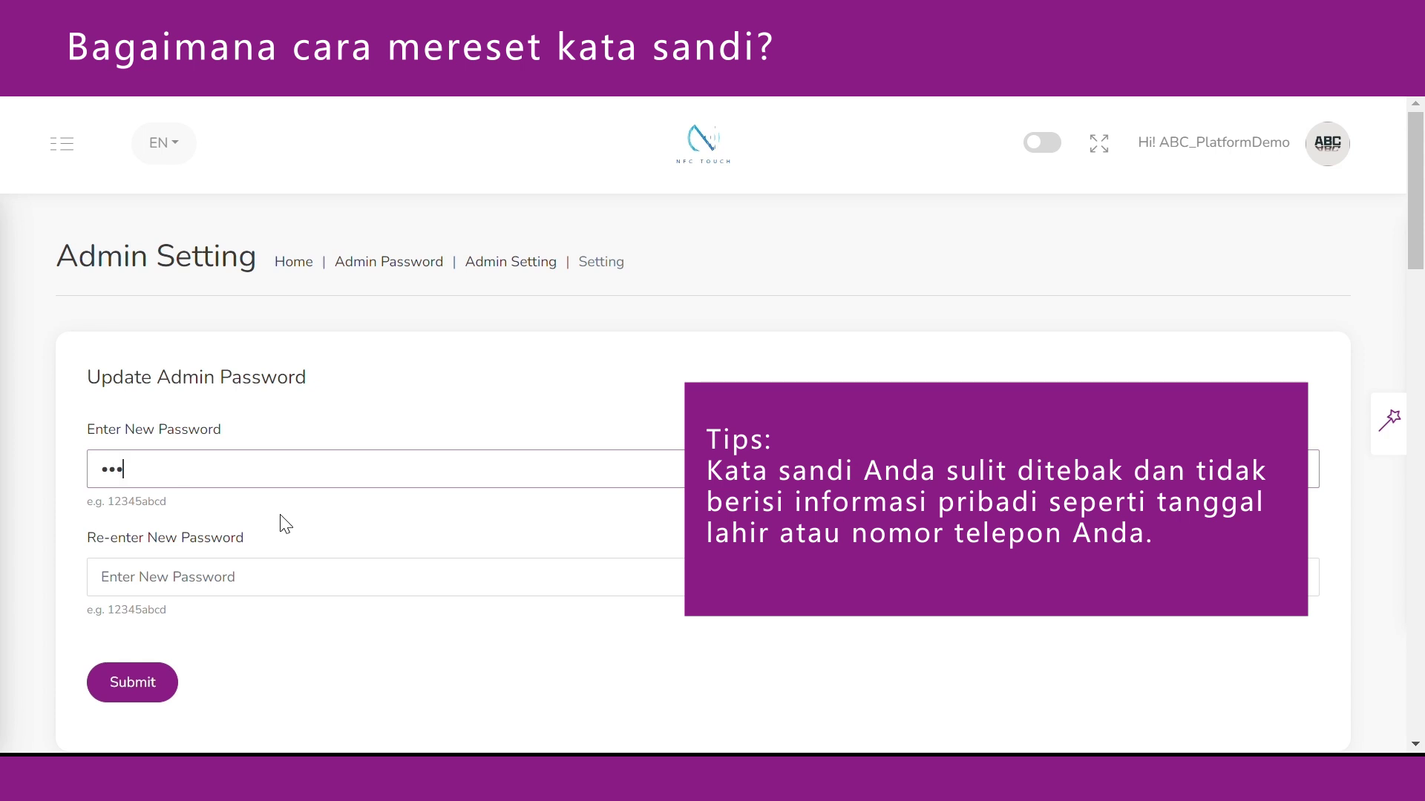
{"action": "type", "text": "456abc"}
{"action": "left_click", "coordinate": [282, 585]}
{"action": "type", "text": "123456a"}
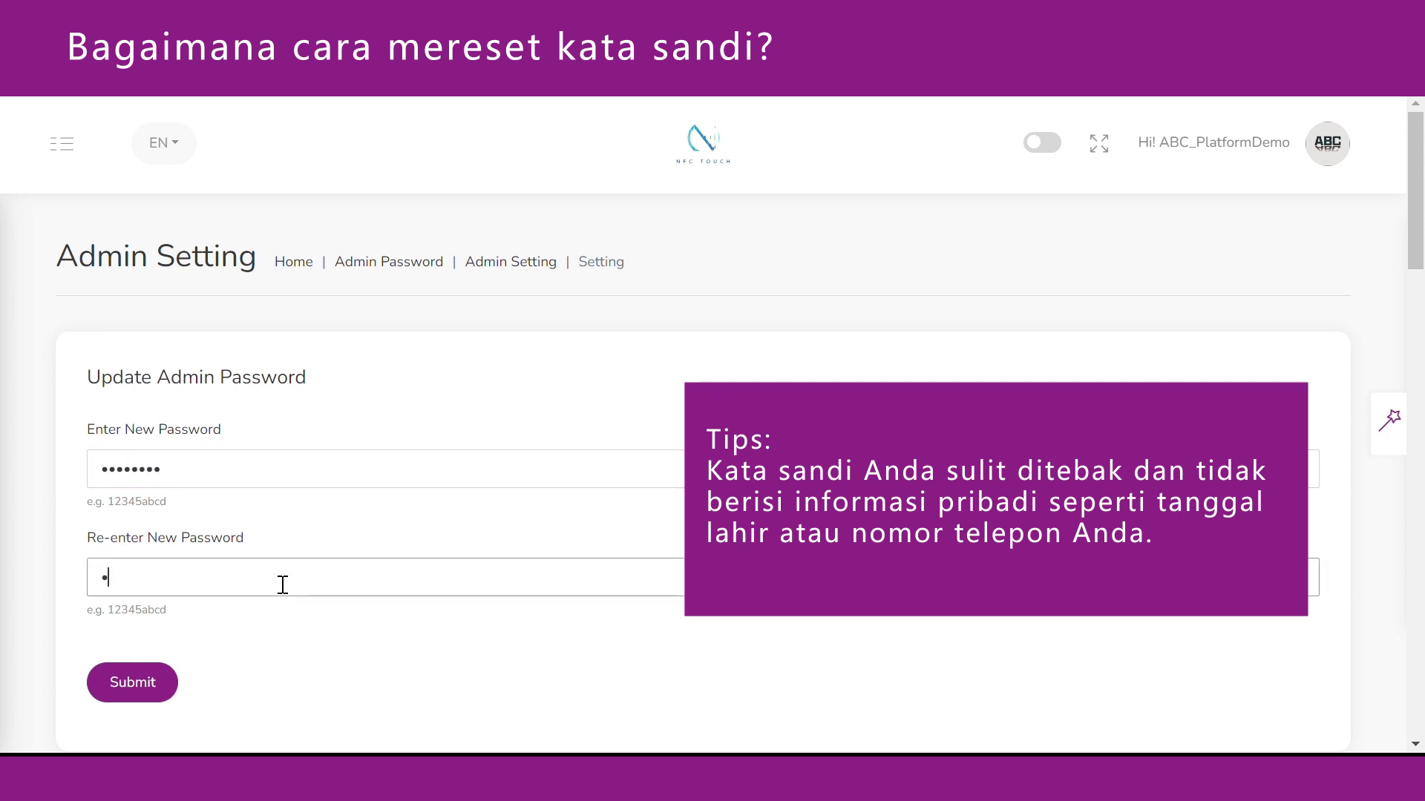
{"action": "type", "text": "b"}
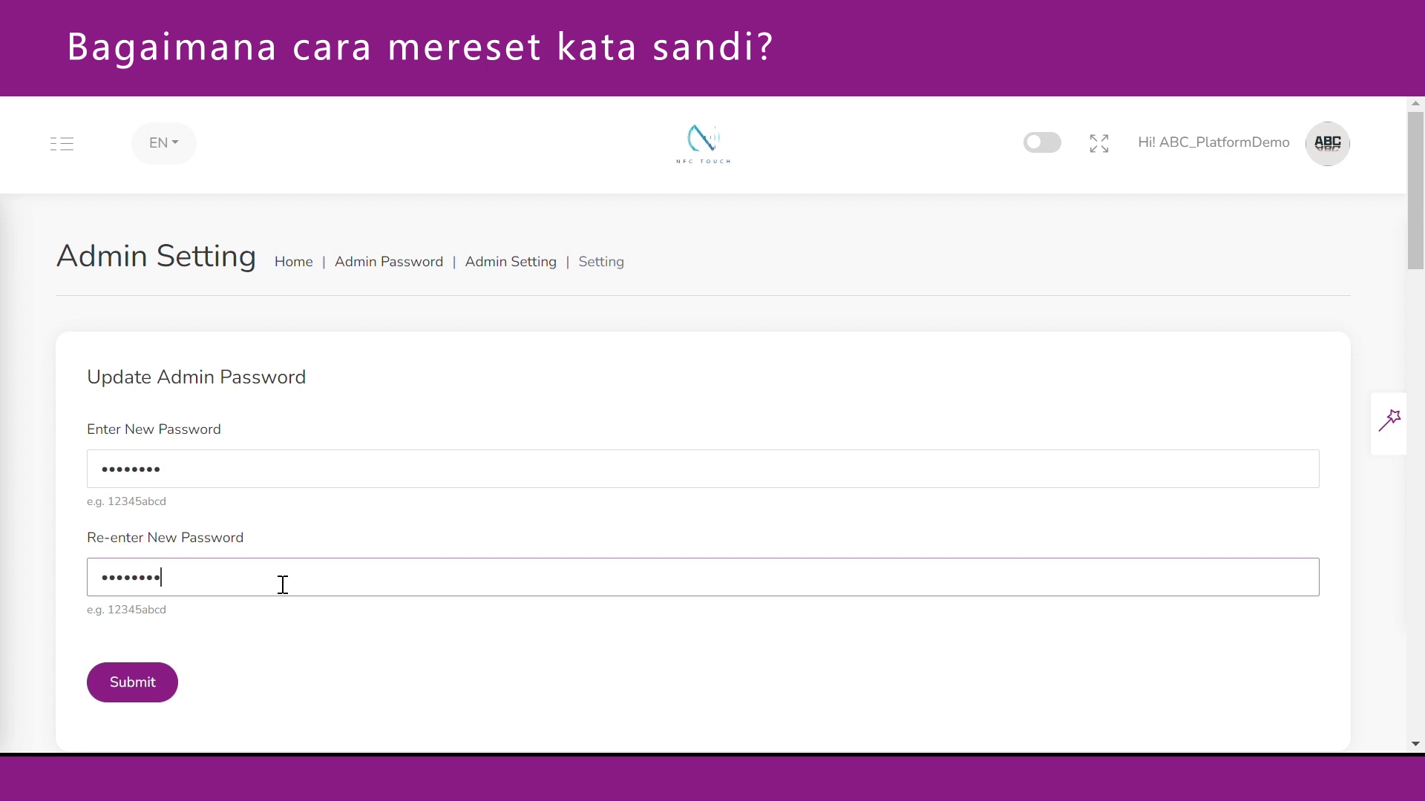
{"action": "left_click", "coordinate": [233, 660]}
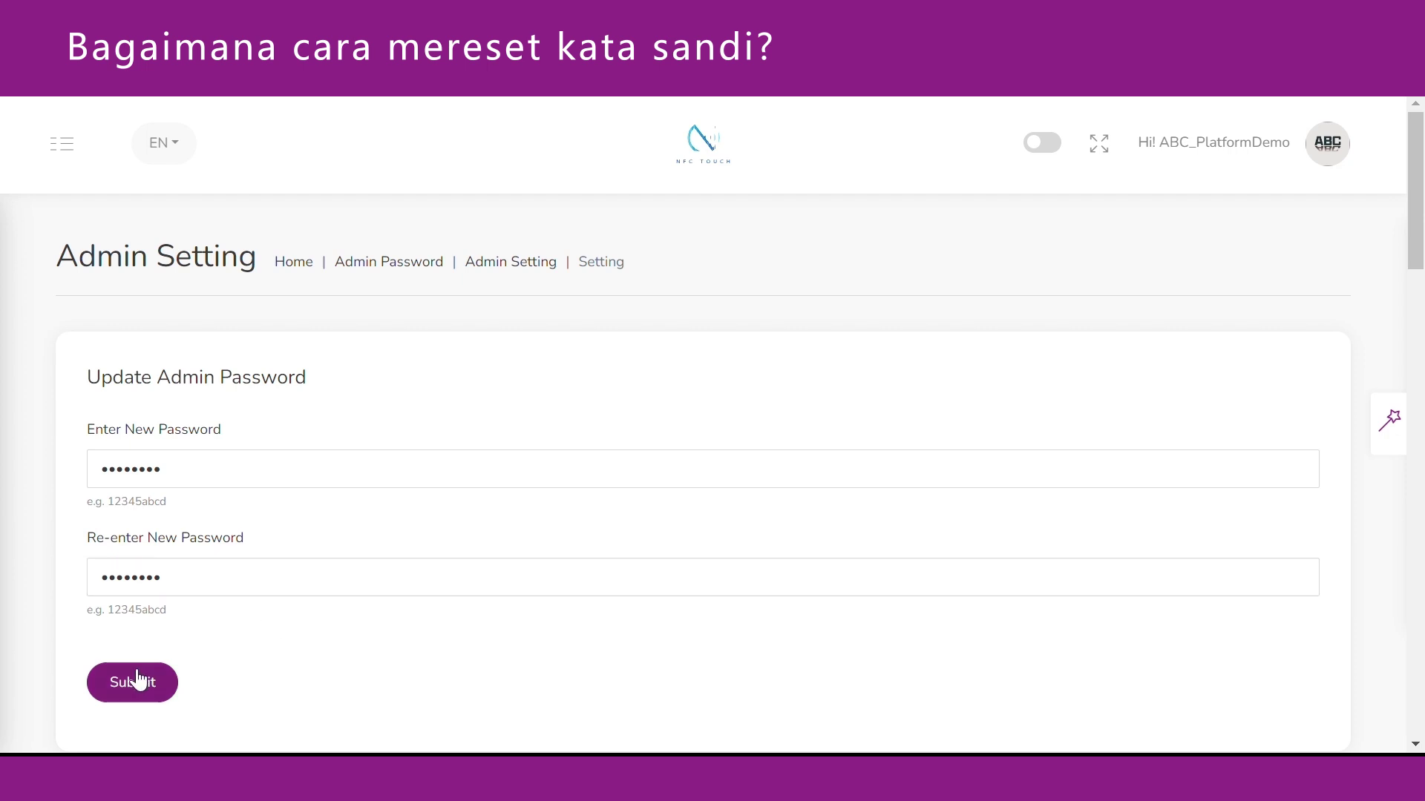
{"action": "left_click", "coordinate": [135, 686]}
Switch the admin's 2FA setting to Active and save it.
{"action": "scroll", "coordinate": [212, 616], "scroll_direction": "down", "scroll_amount": 6}
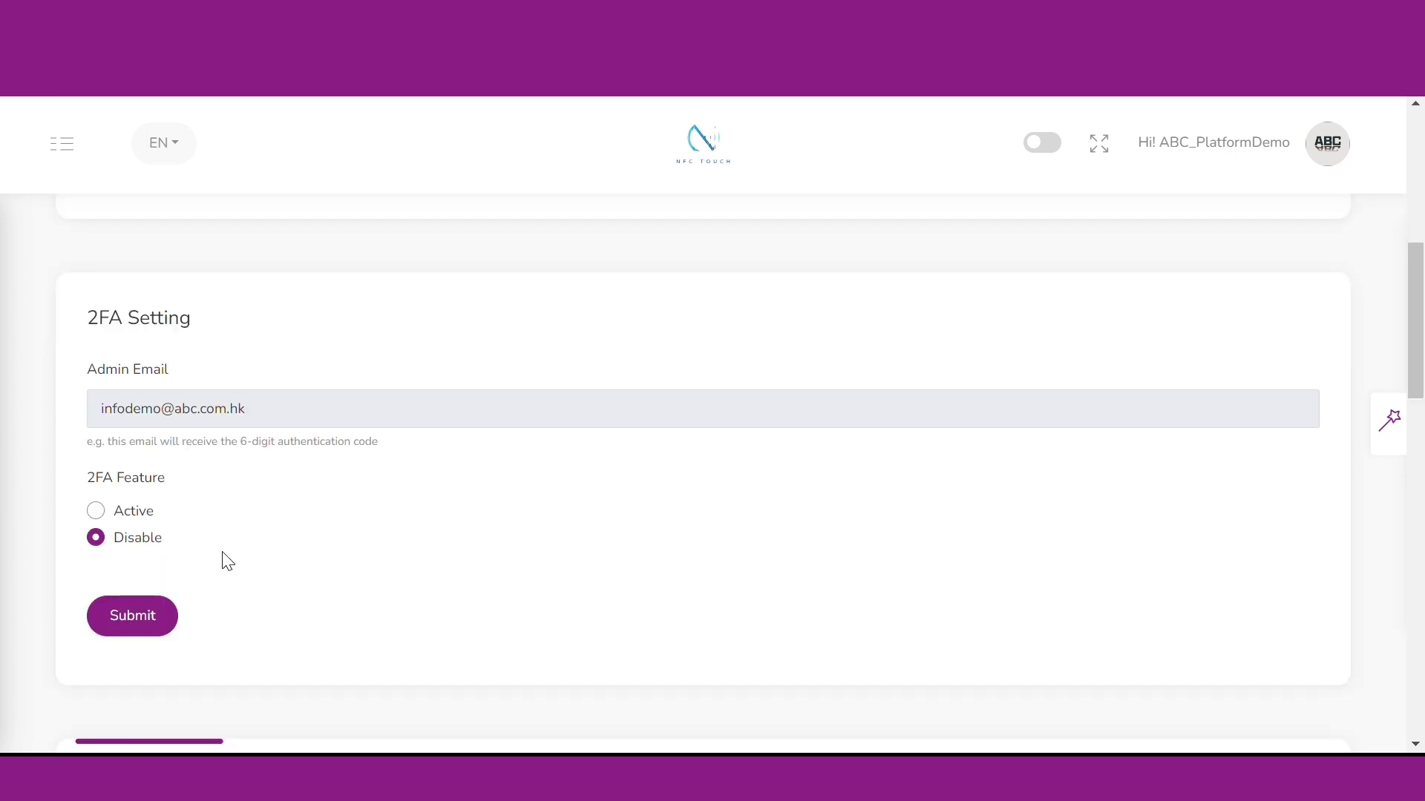
{"action": "left_click", "coordinate": [103, 516]}
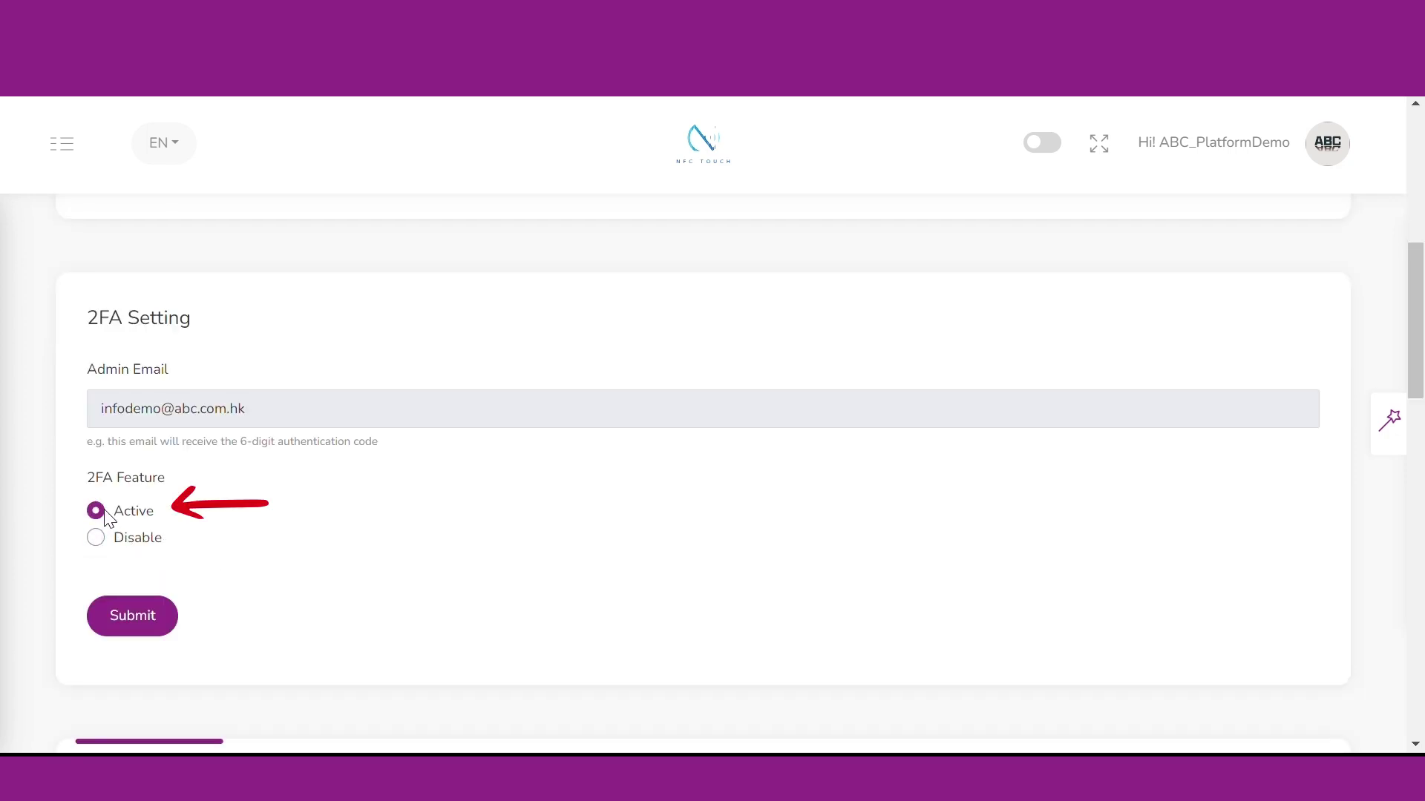
{"action": "left_click", "coordinate": [163, 622]}
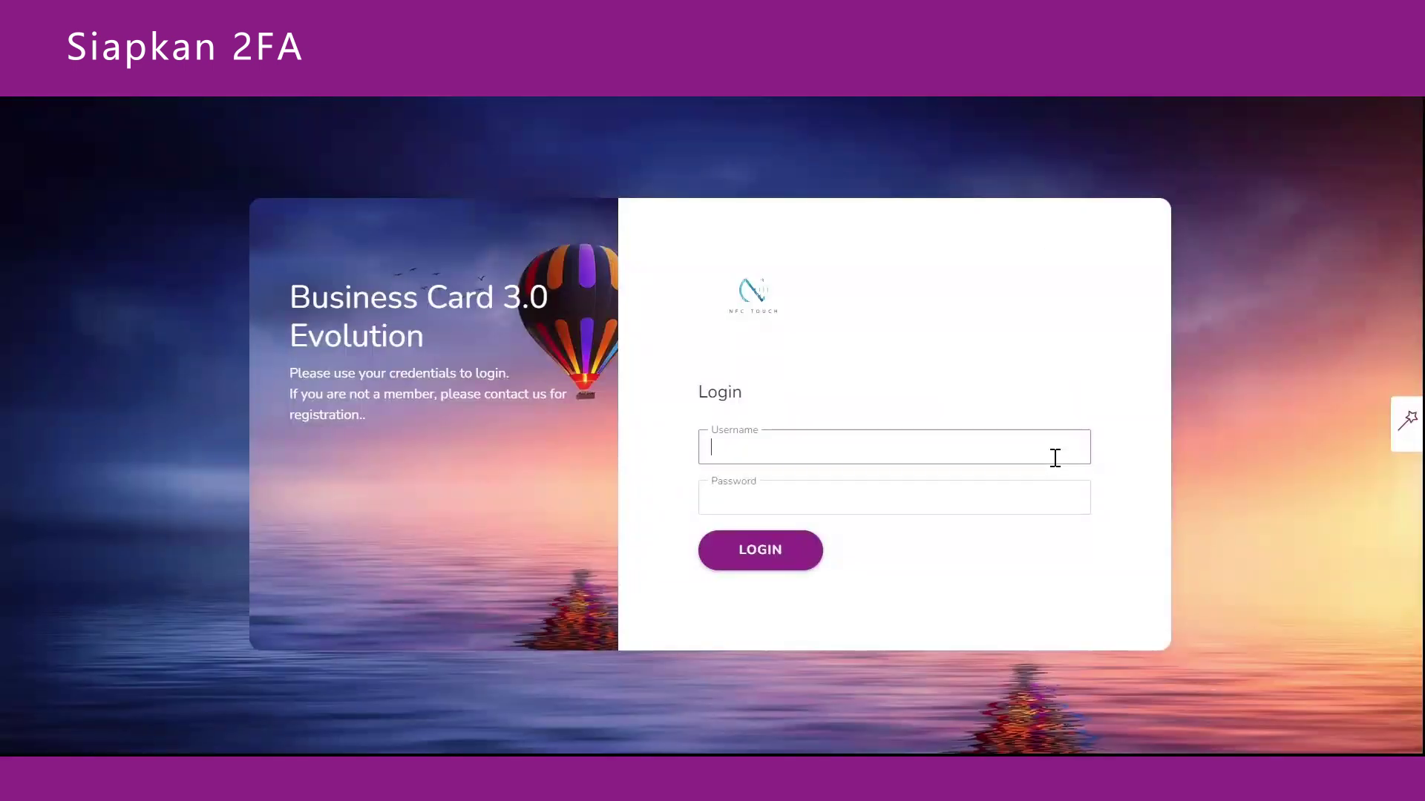
Log in with the admin username and account password.
{"action": "type", "text": "ABC_PlatformDemo"}
{"action": "left_click", "coordinate": [938, 505]}
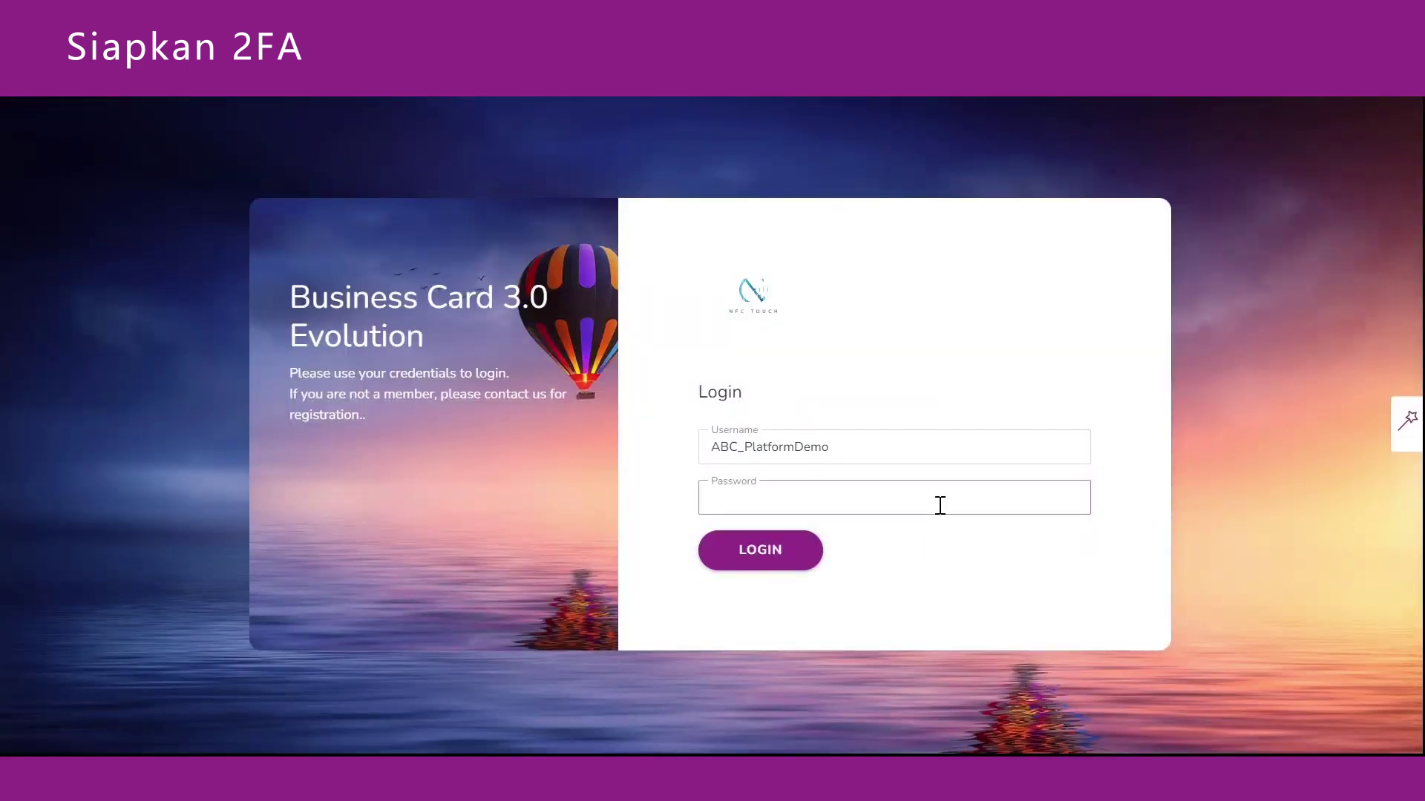
{"action": "type", "text": "********"}
{"action": "left_click", "coordinate": [779, 564]}
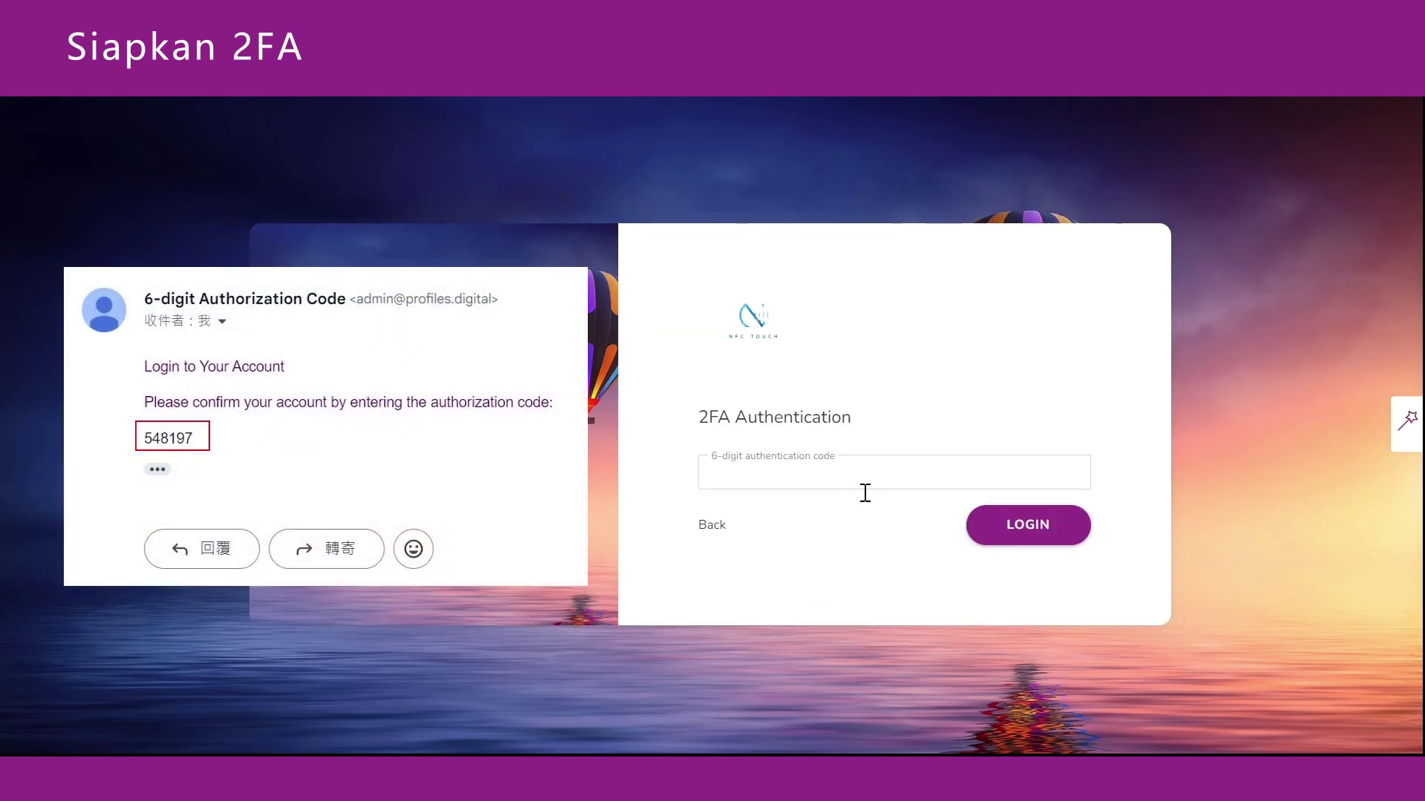
Paste the emailed six-digit authentication code to complete the 2FA login.
{"action": "left_click", "coordinate": [865, 486]}
{"action": "key", "text": "ctrl+v"}
{"action": "left_click", "coordinate": [998, 536]}
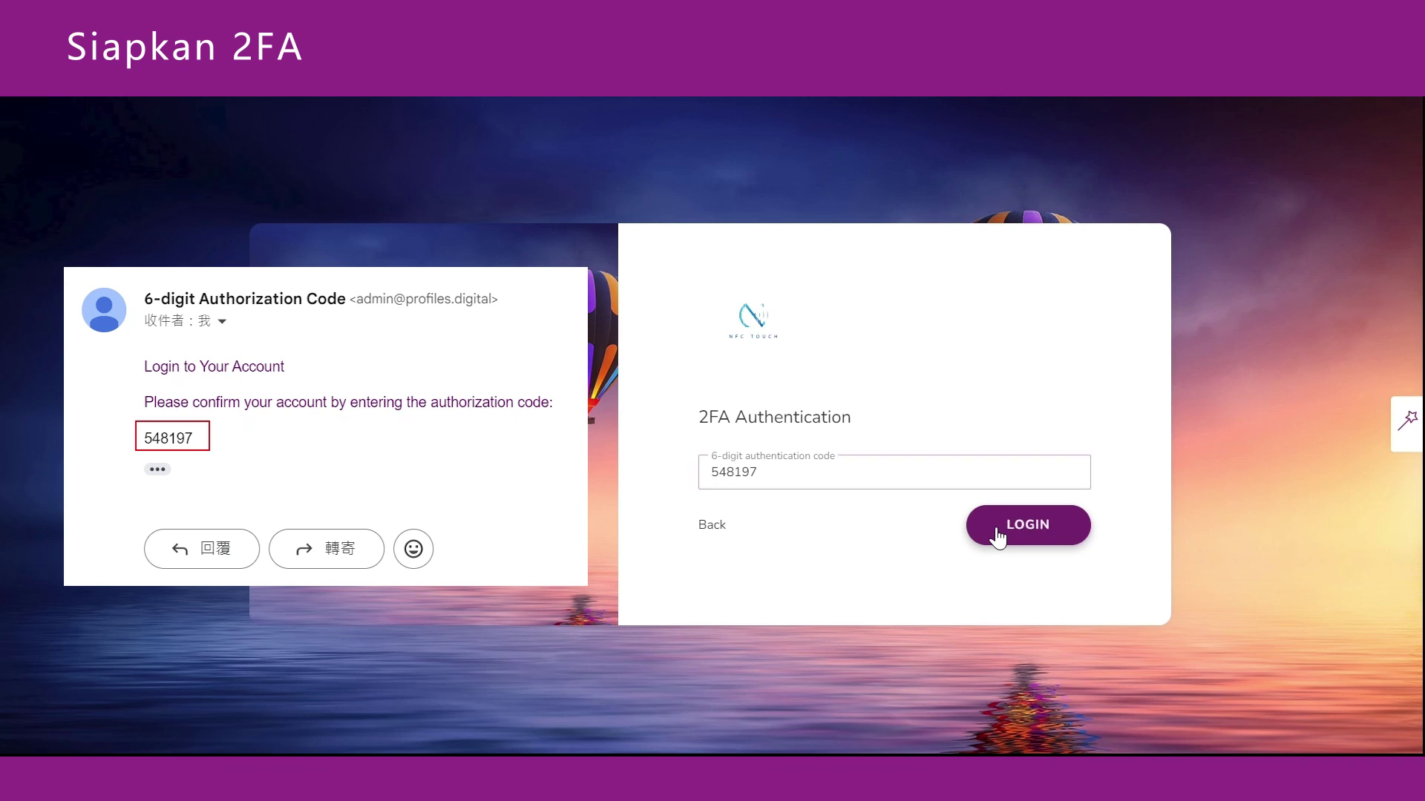